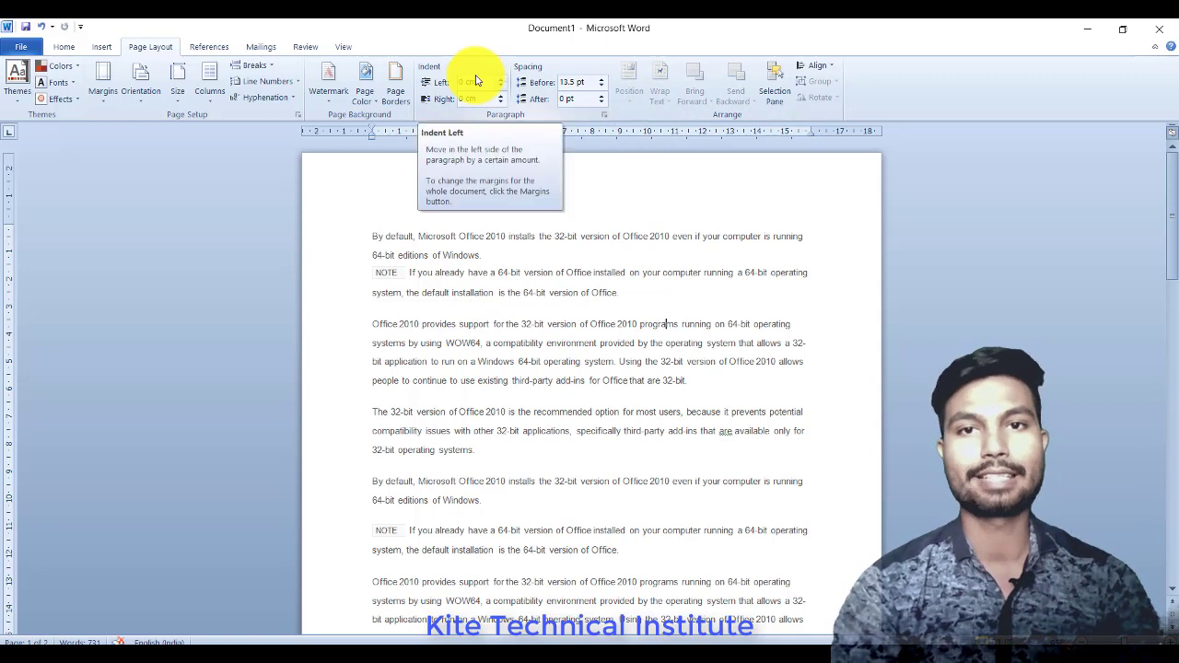
Search Clip Art and insert the Eiffel Tower picture after the NOTE paragraph
click(103, 50)
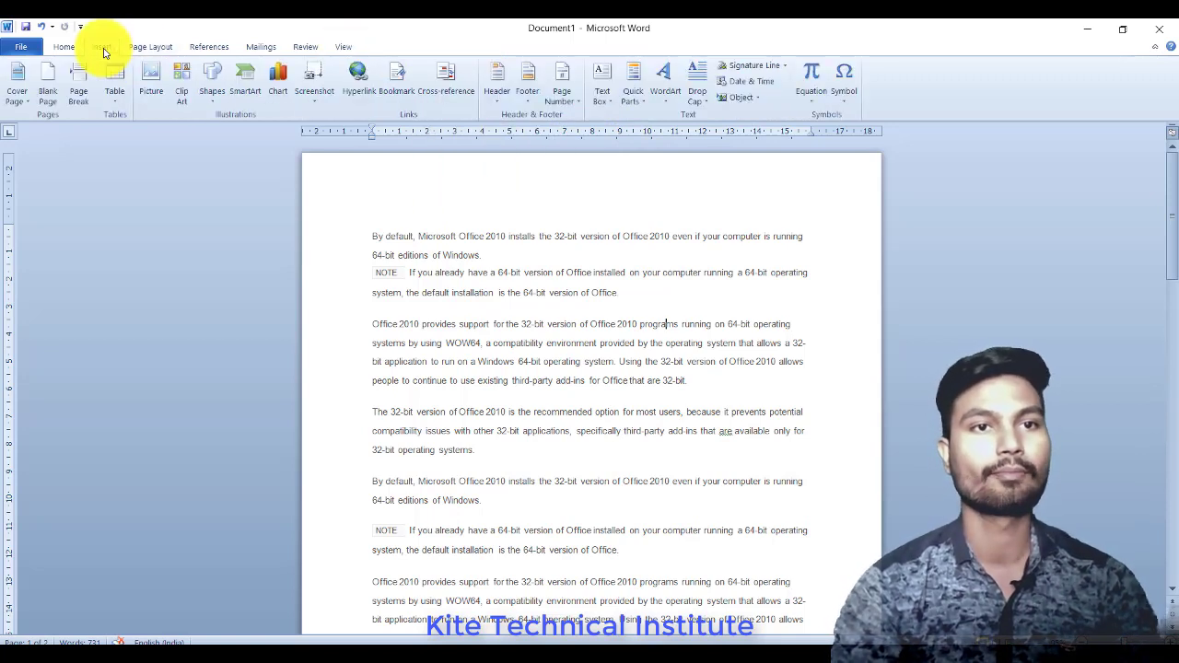
click(190, 101)
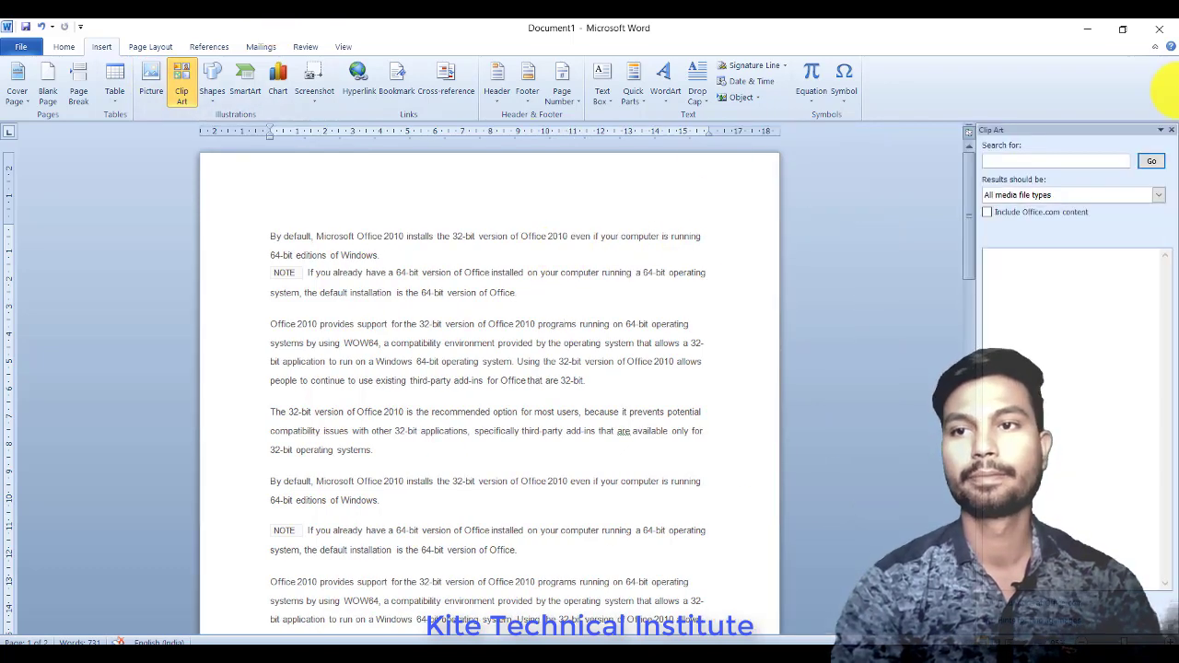
click(1152, 161)
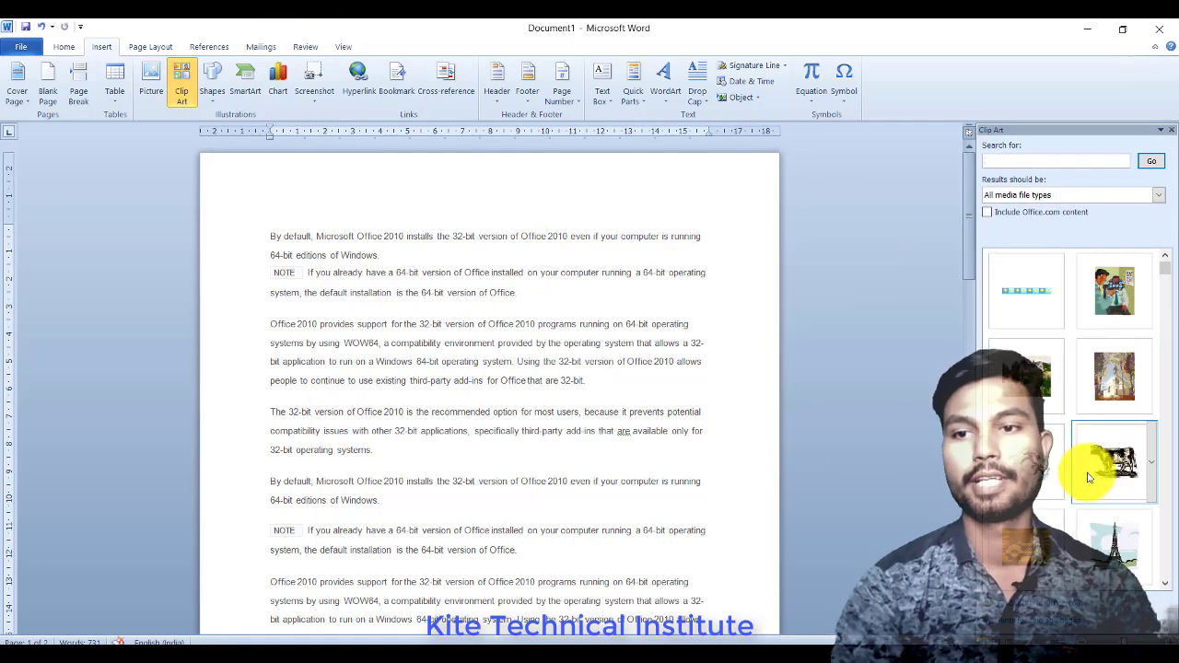
click(1117, 540)
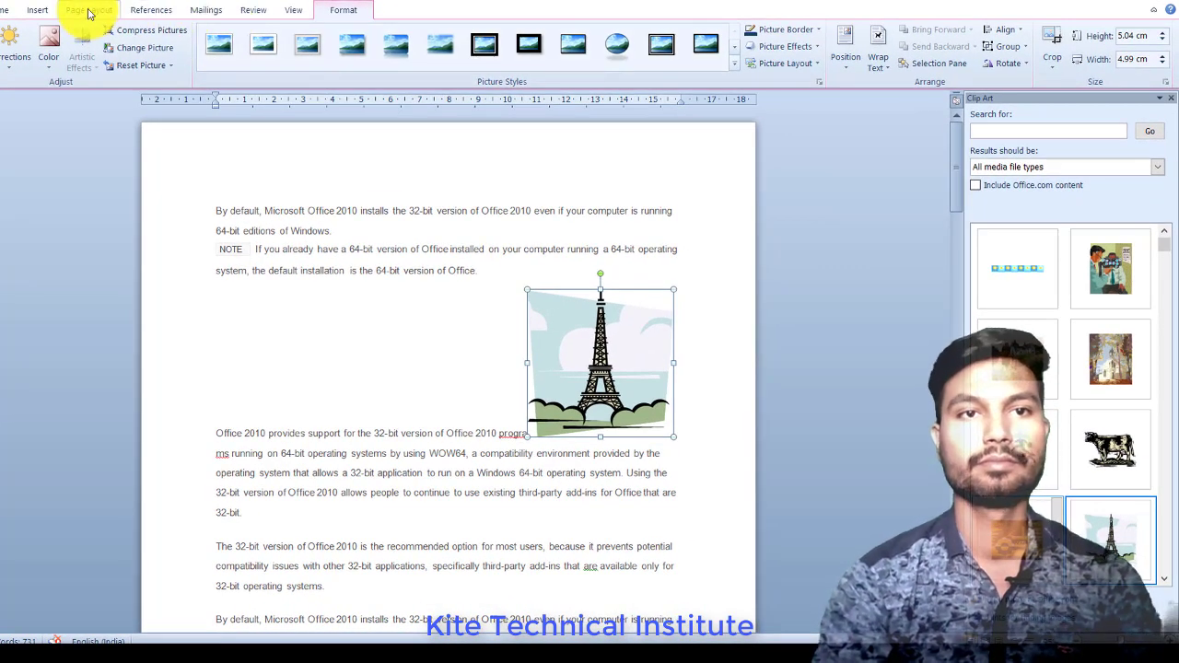
click(89, 11)
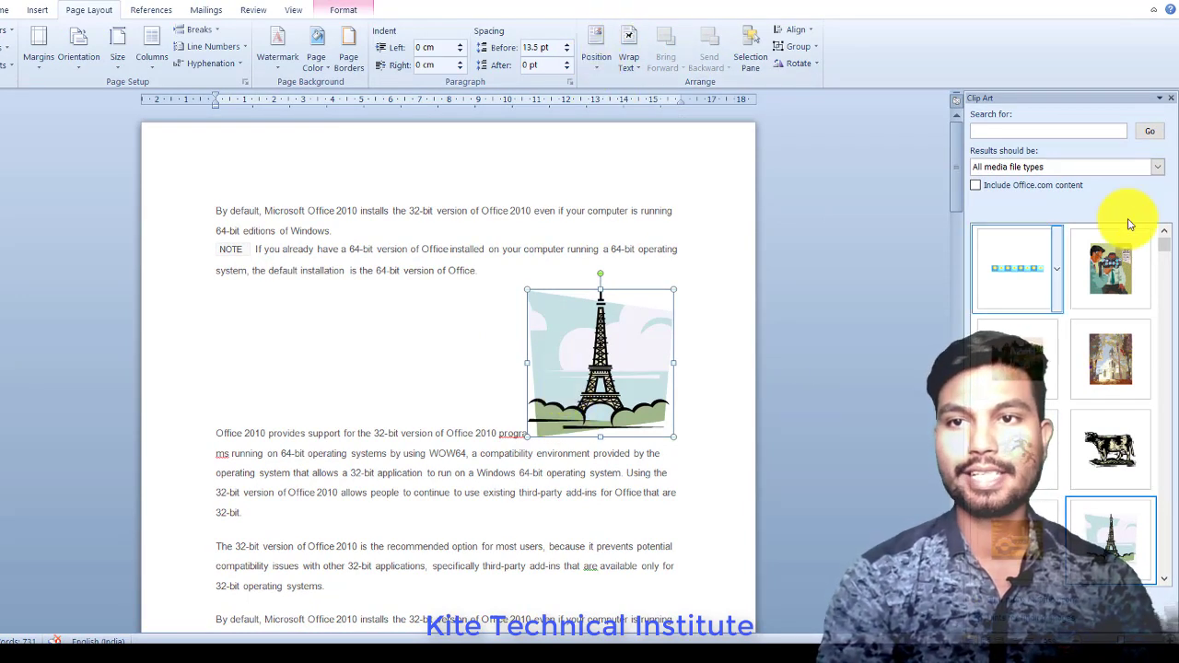
Close the Clip Art pane, scroll down the document, and bring up the picture Position choices
click(1171, 101)
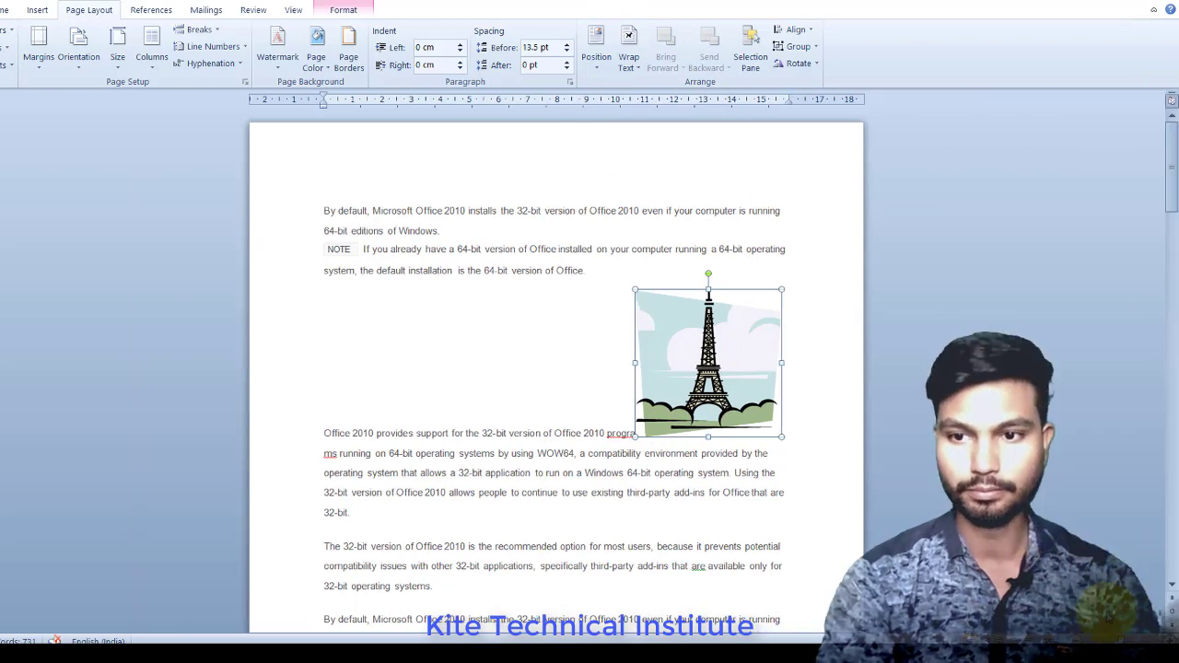
scroll(589, 368, down, 2)
scroll(589, 368, down, 1)
scroll(589, 368, down, 1)
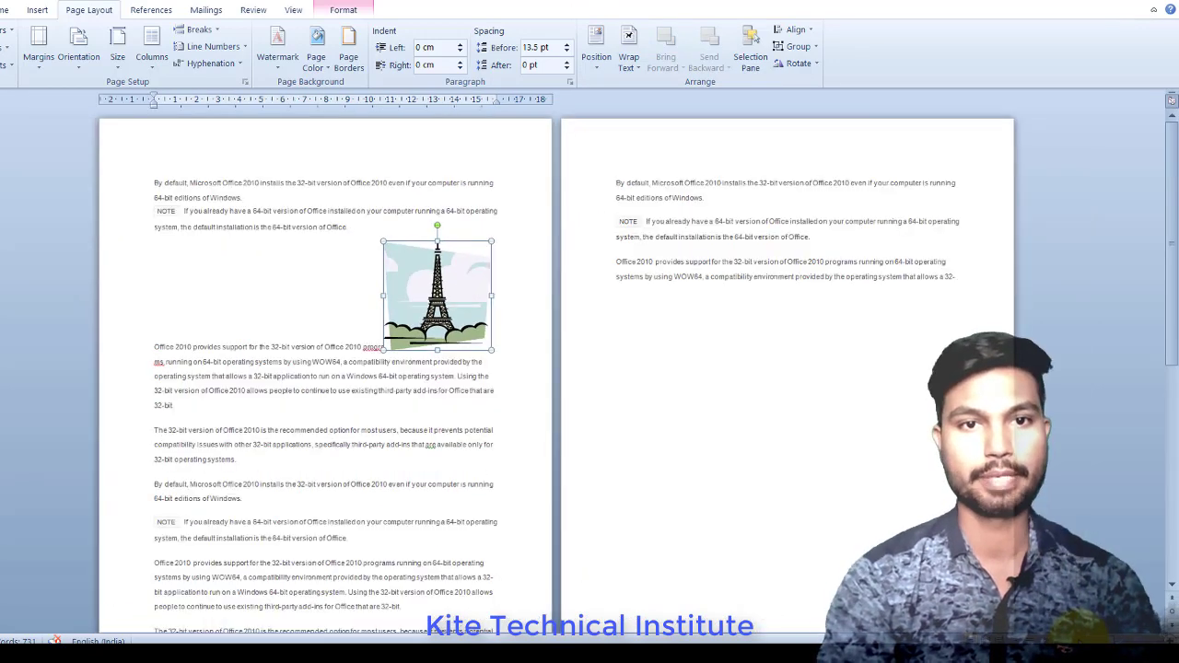
scroll(590, 369, down, 1)
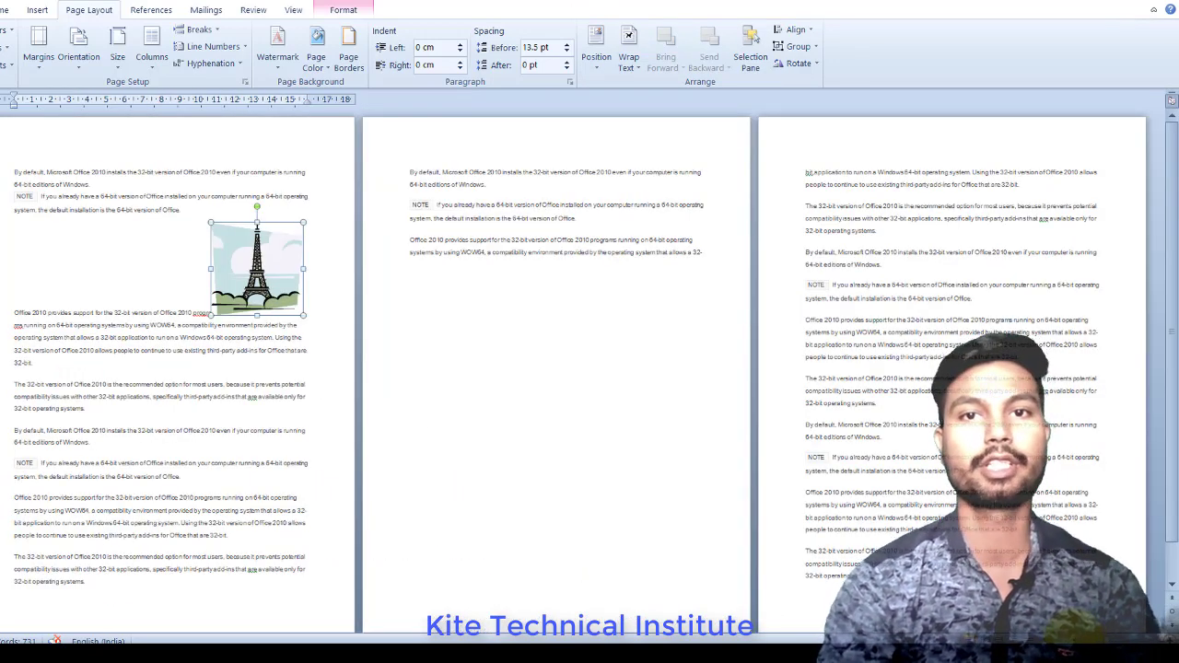
click(596, 50)
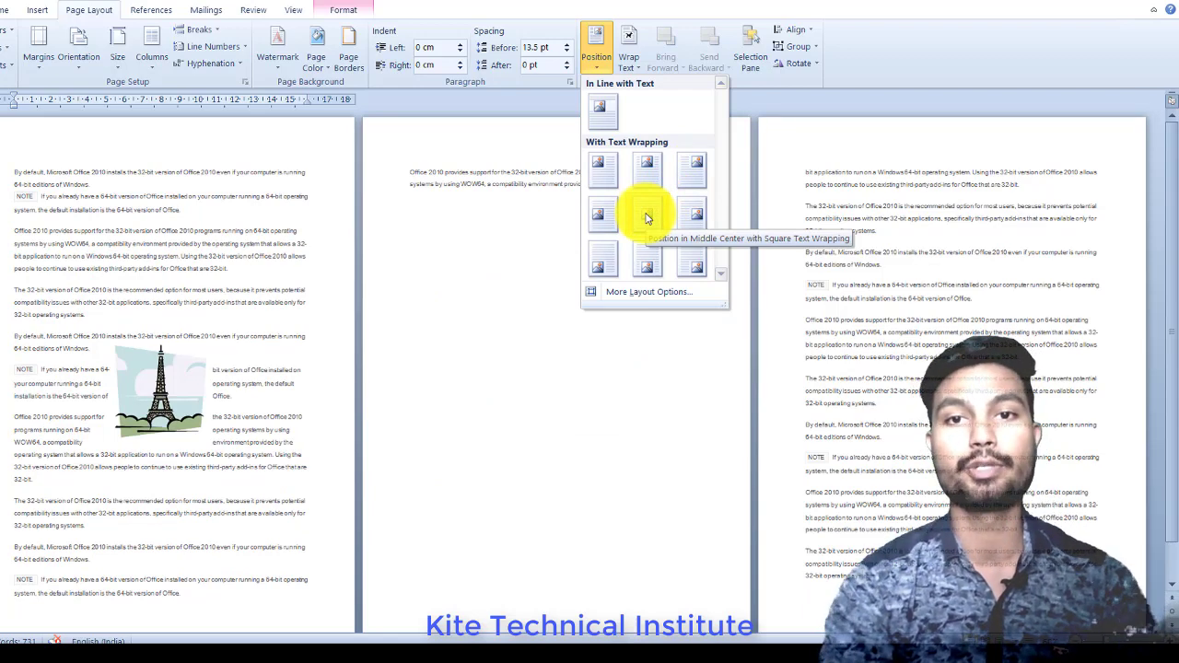
Position the Eiffel Tower picture at the top left of page 1 using Position presets
click(647, 216)
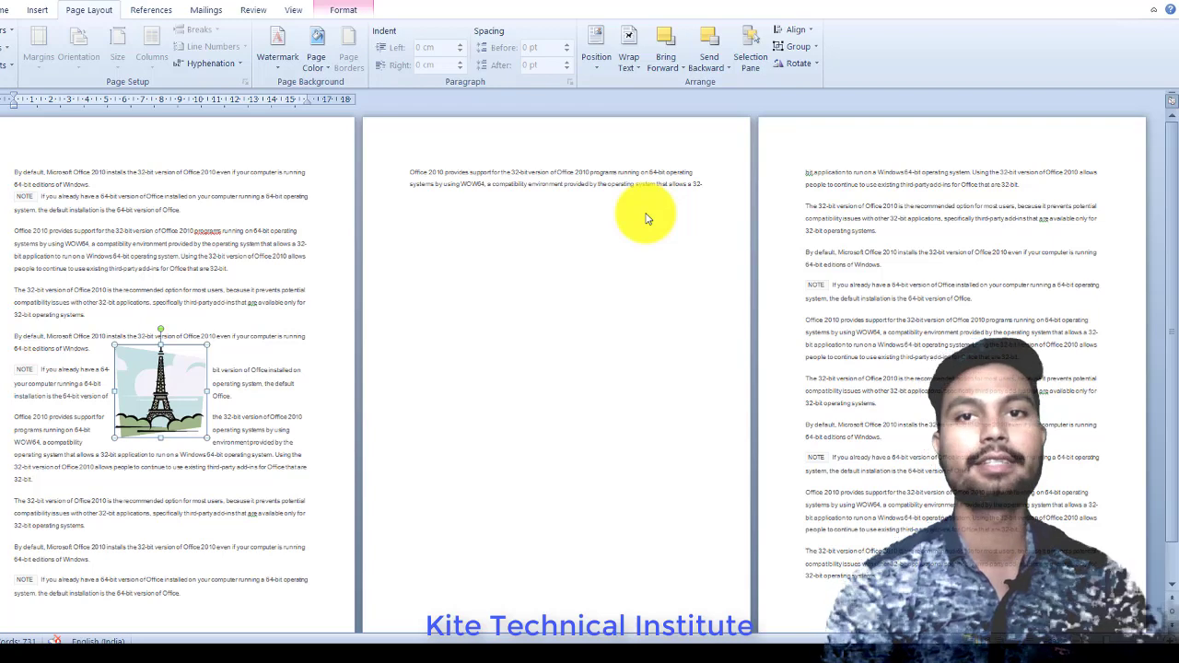
click(595, 70)
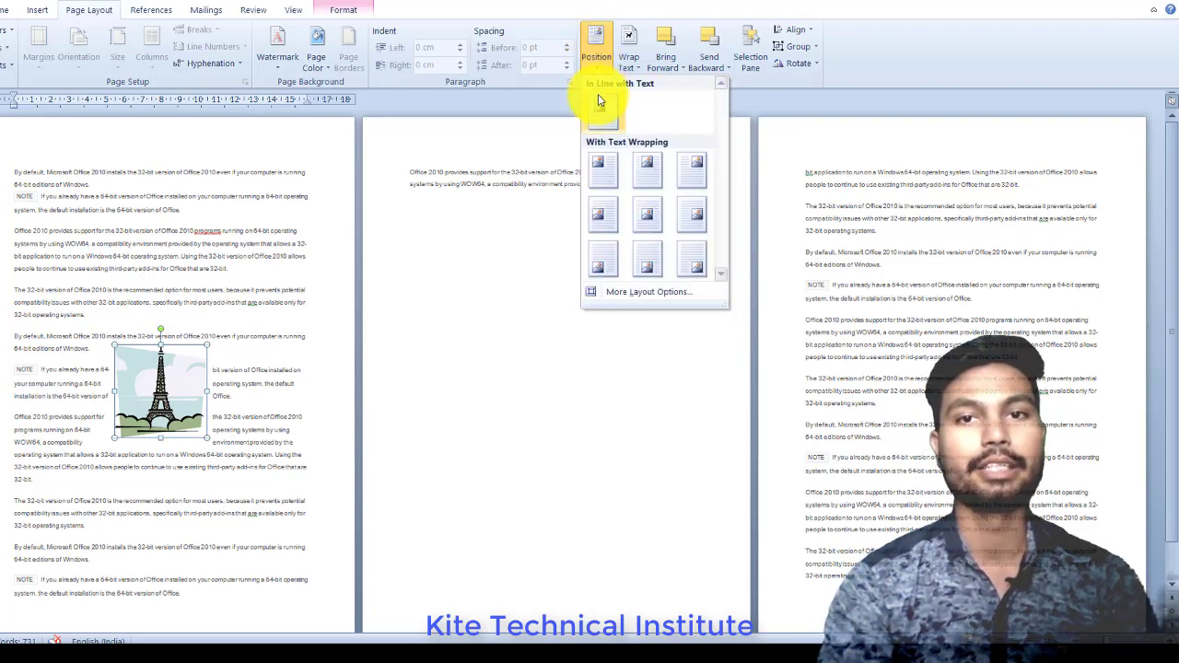
click(643, 172)
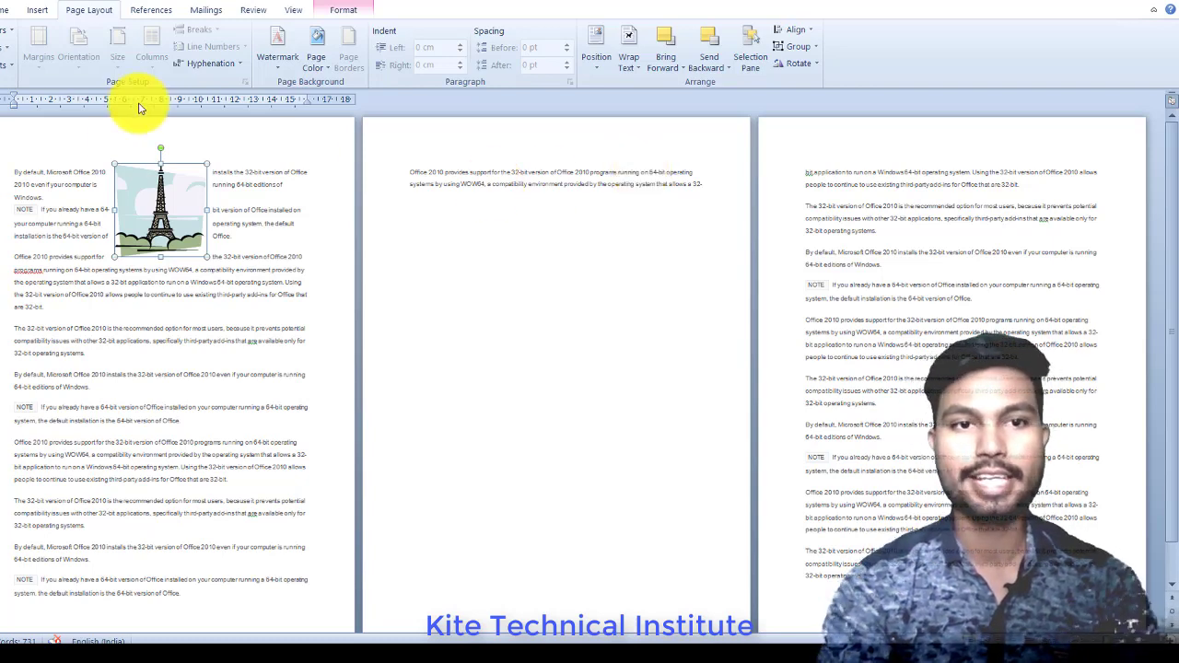
mouse_move(134, 184)
mouse_down()
mouse_move(59, 190)
mouse_move(119, 197)
mouse_up()
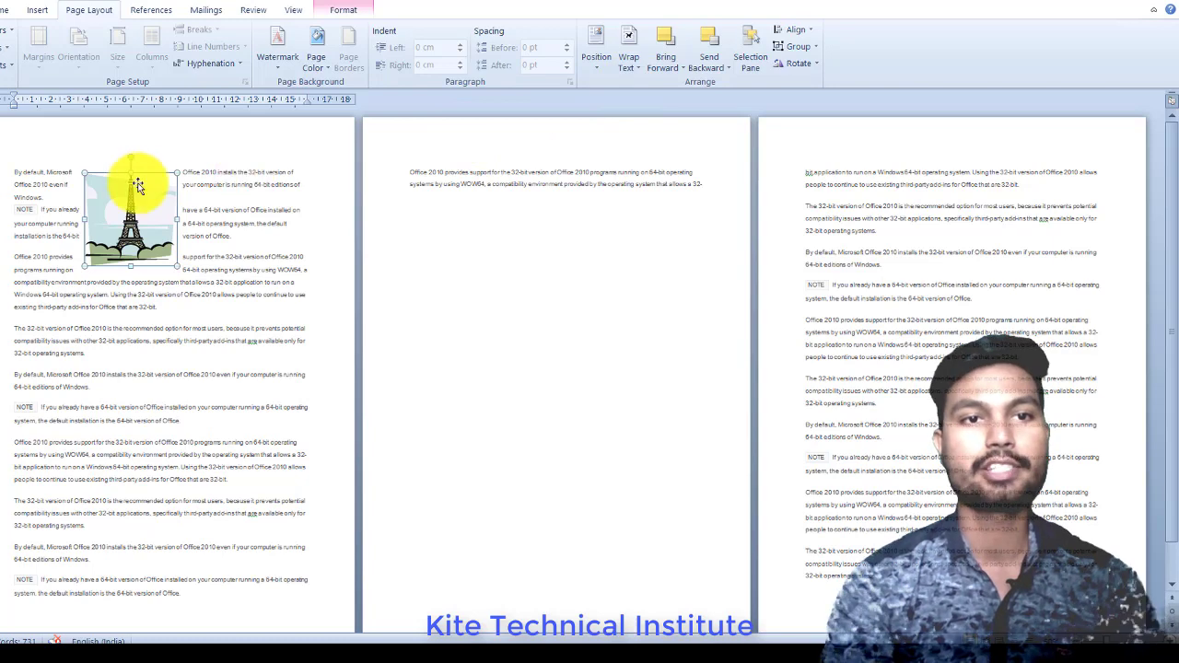
click(645, 70)
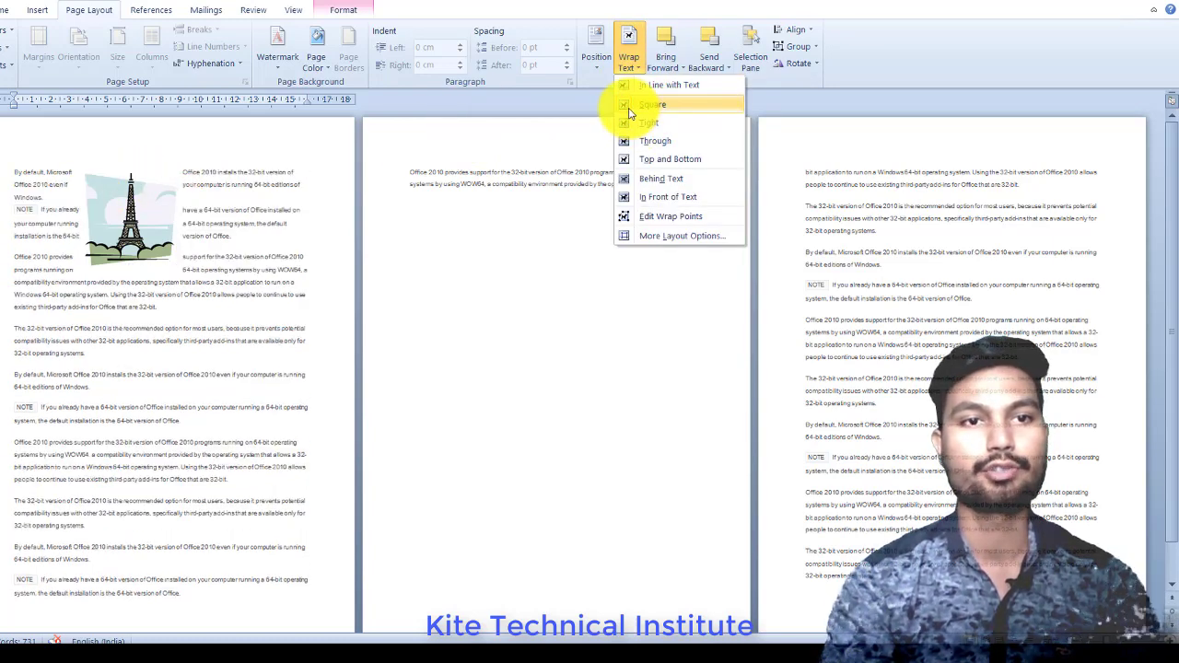
Apply Square, then Tight wrapping to the Eiffel Tower picture and move it lower on page 1
click(629, 109)
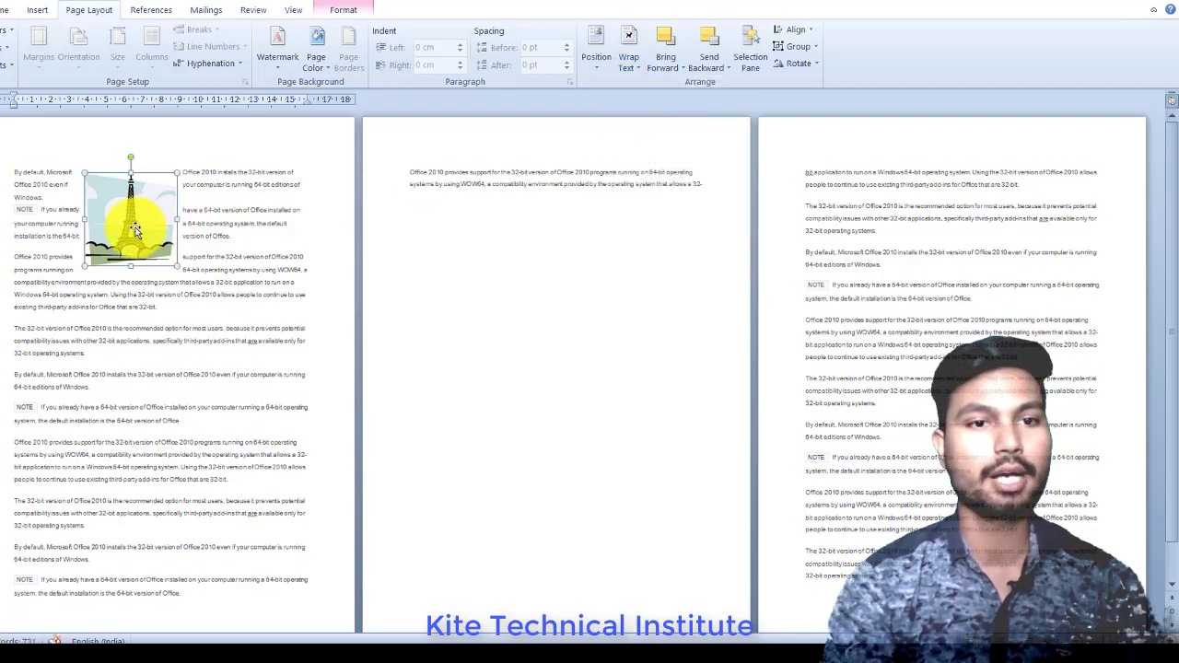
mouse_move(131, 186)
mouse_down()
mouse_move(150, 343)
mouse_move(129, 288)
mouse_up()
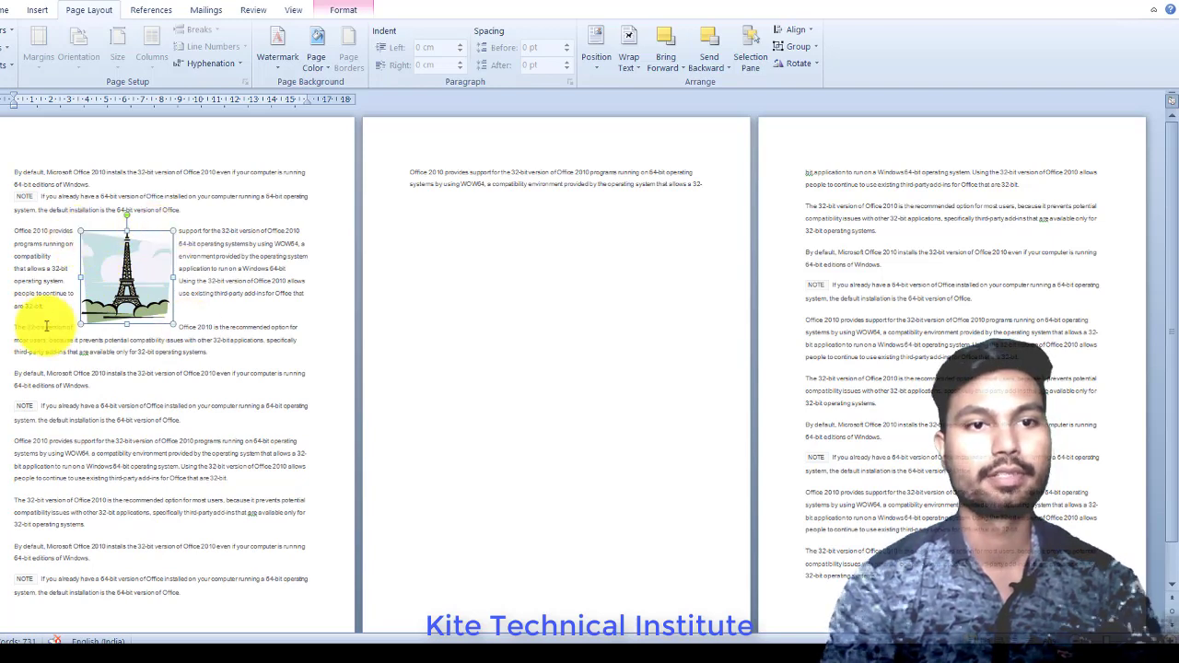
click(625, 62)
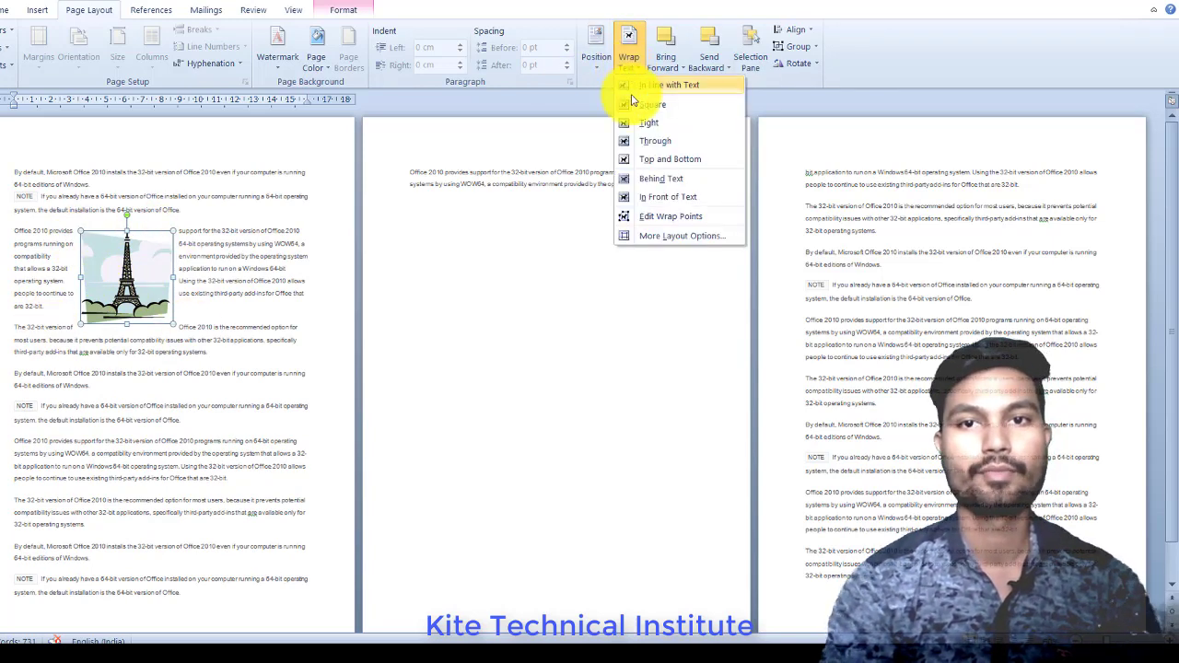
click(631, 125)
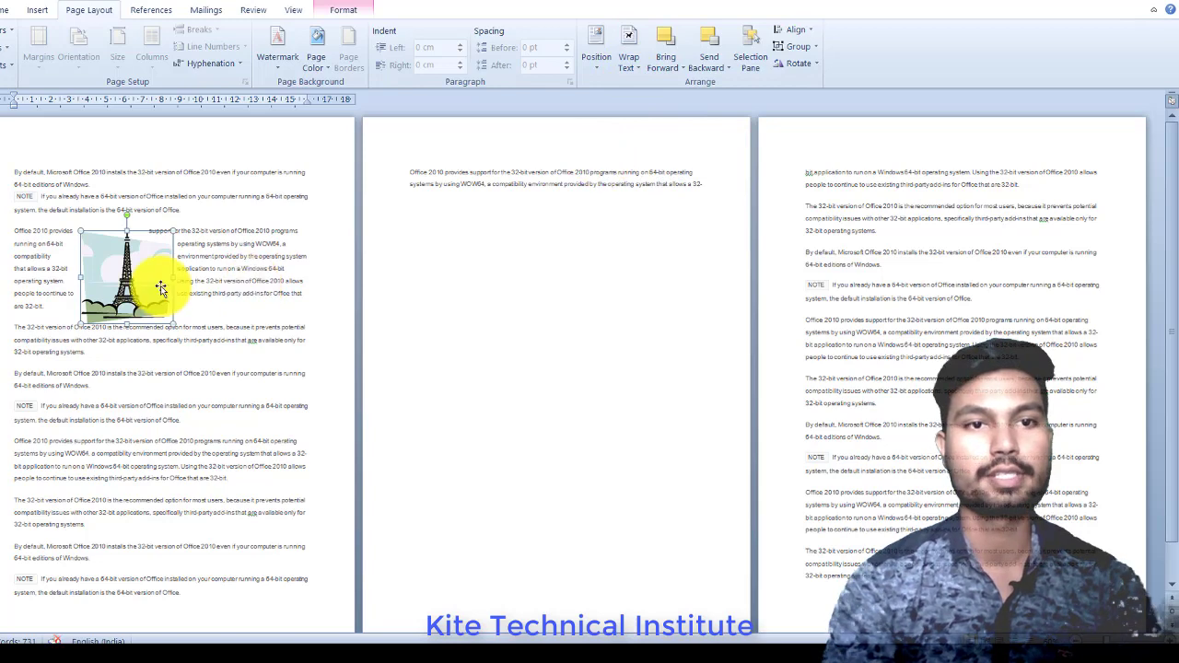
drag(123, 255, 123, 291)
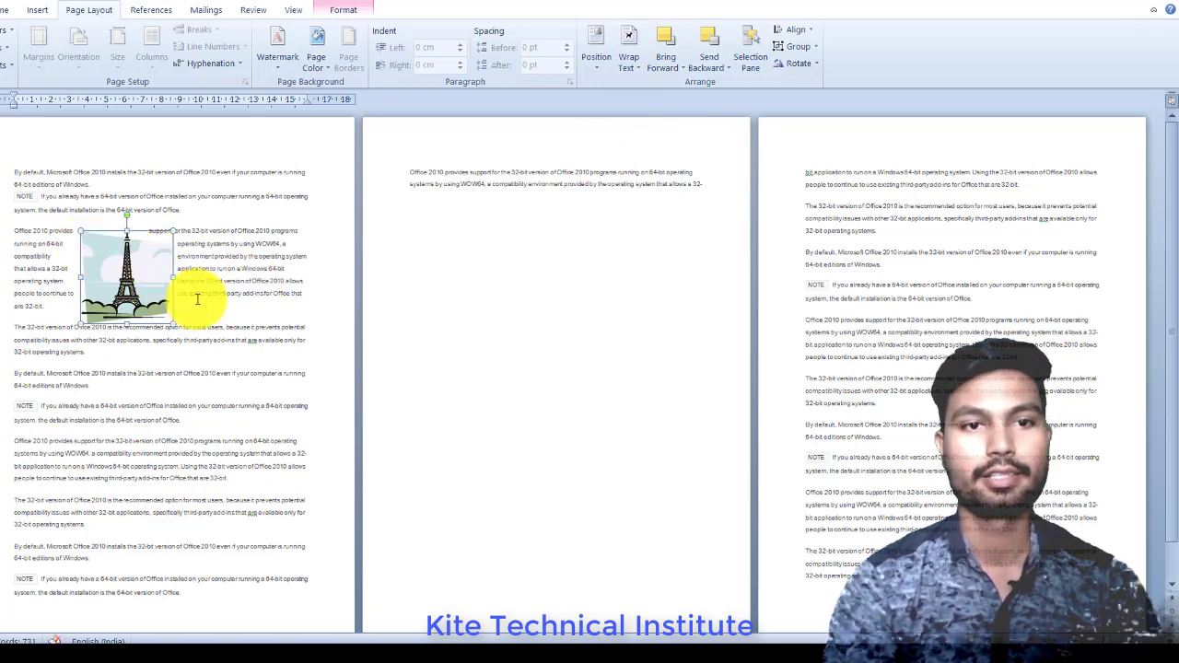
click(123, 291)
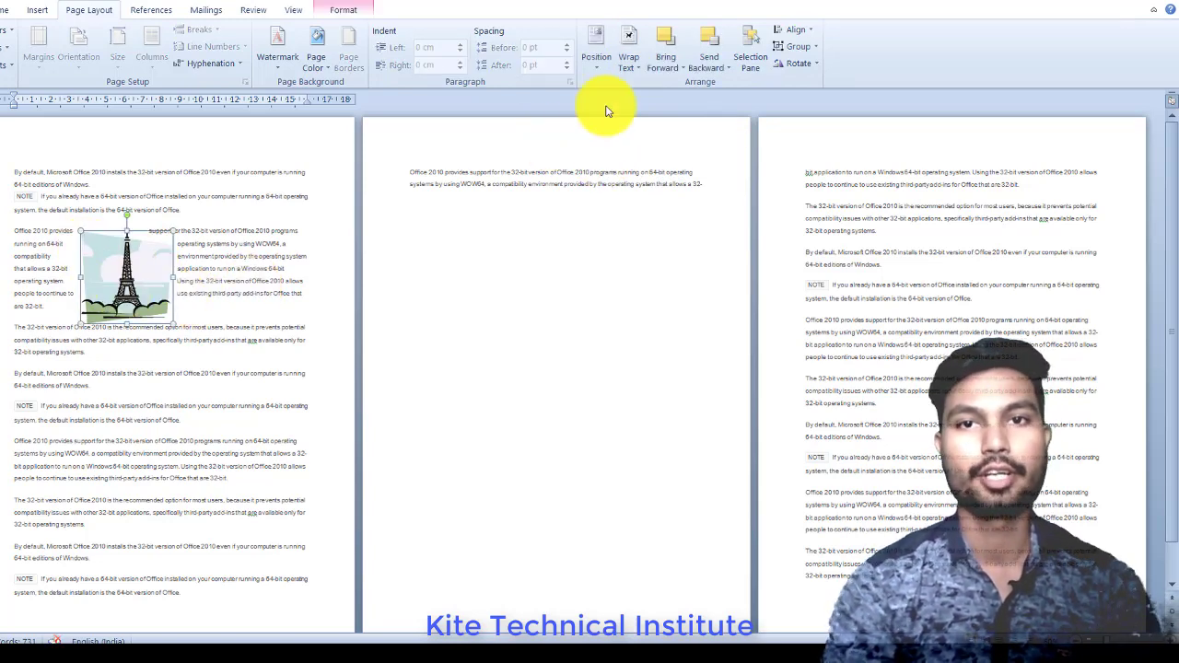
click(625, 69)
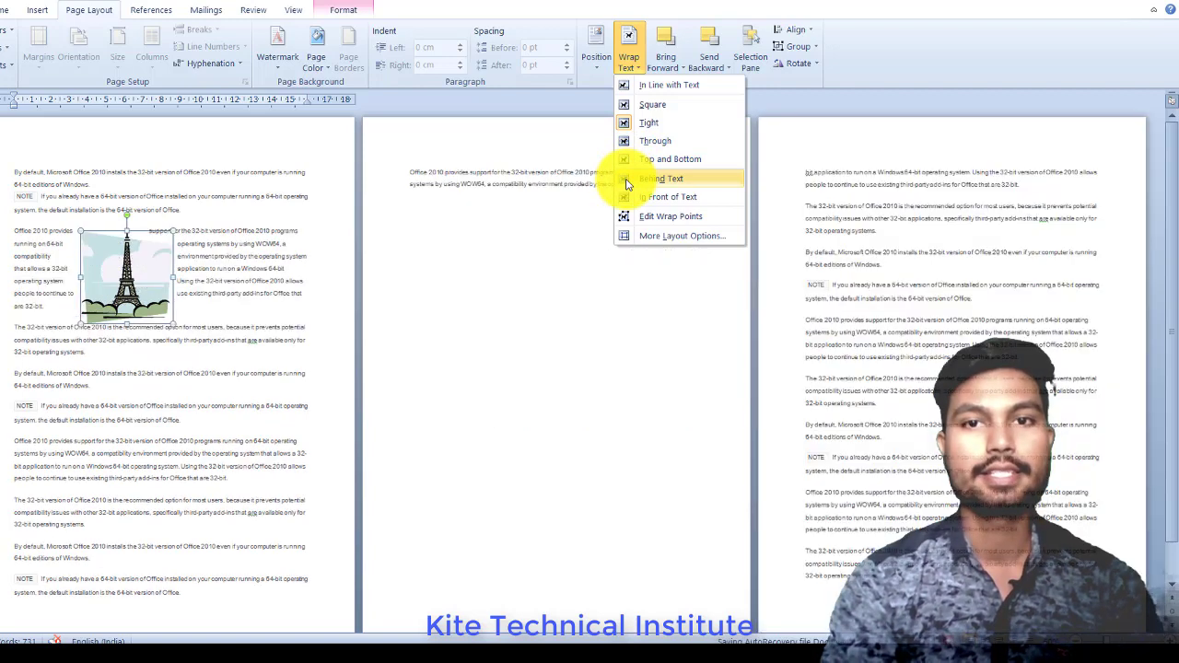
Set the Eiffel Tower picture to Behind Text wrapping, nudging it slightly left
click(626, 179)
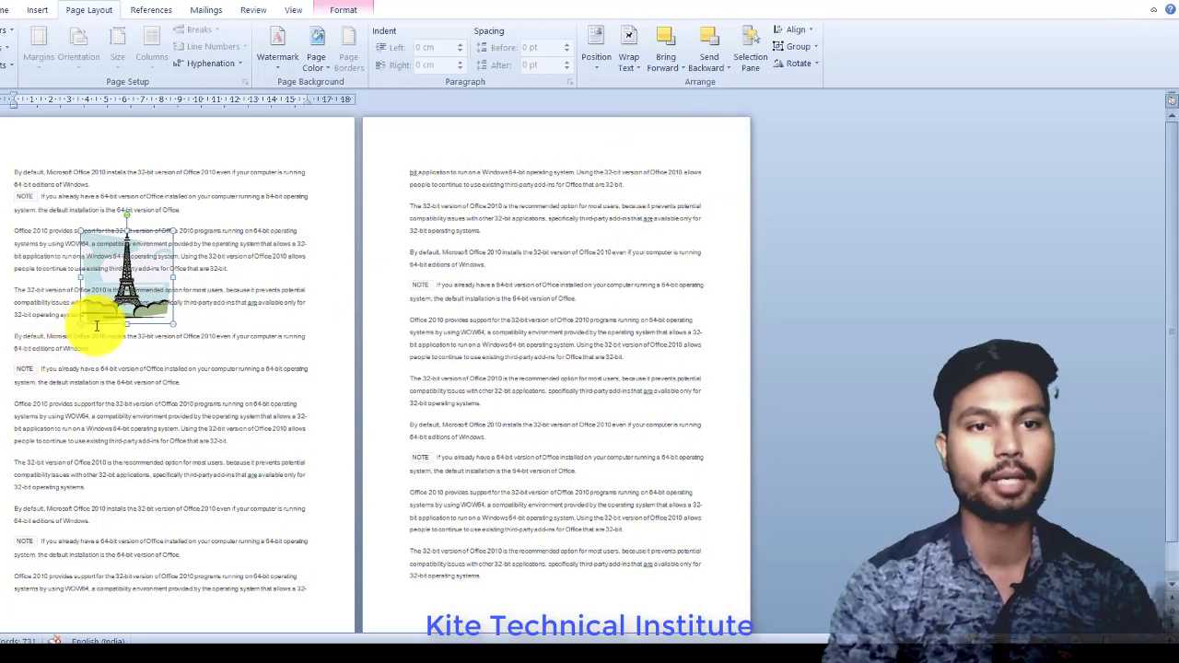
drag(147, 320, 139, 318)
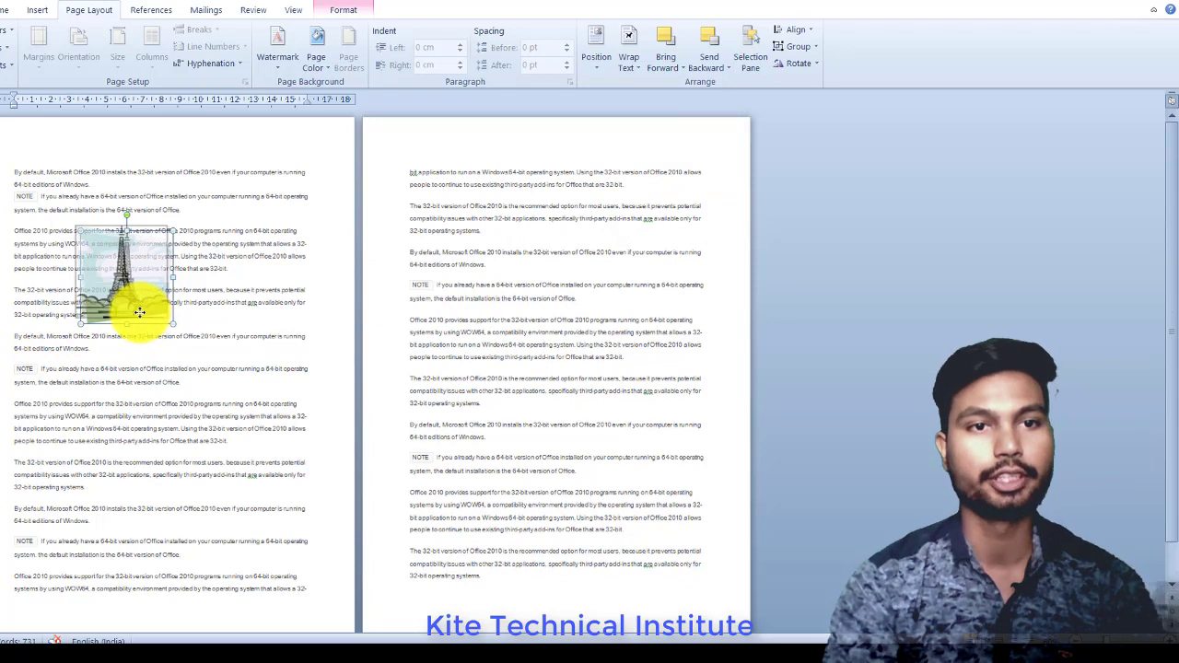
click(202, 317)
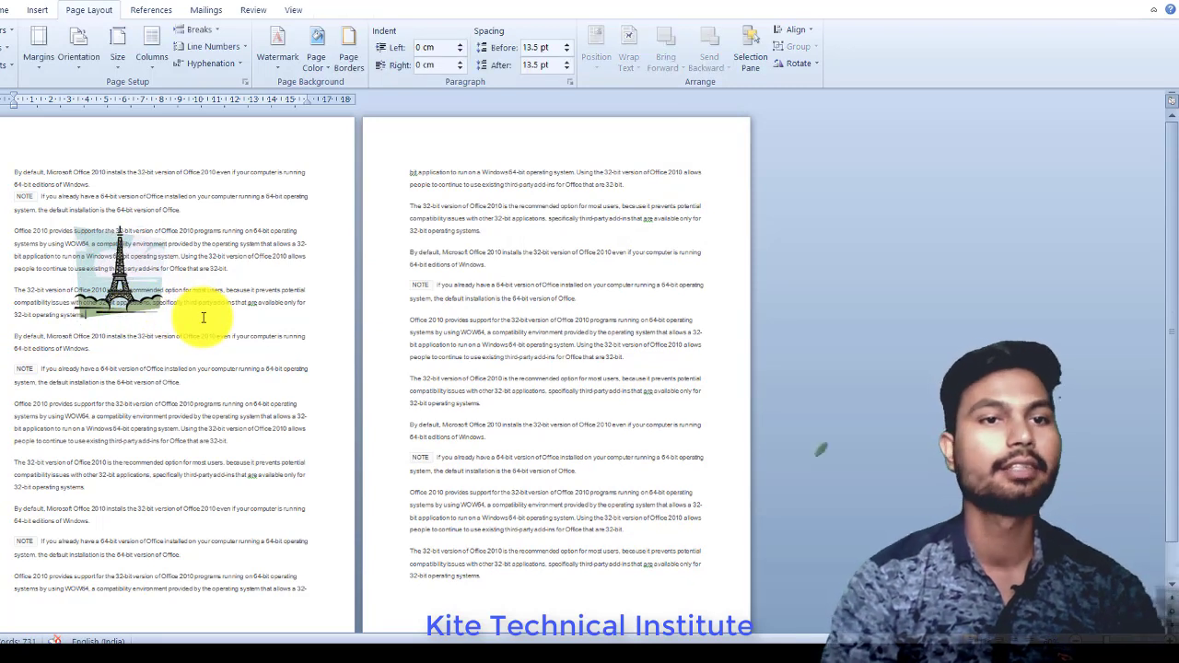
click(103, 315)
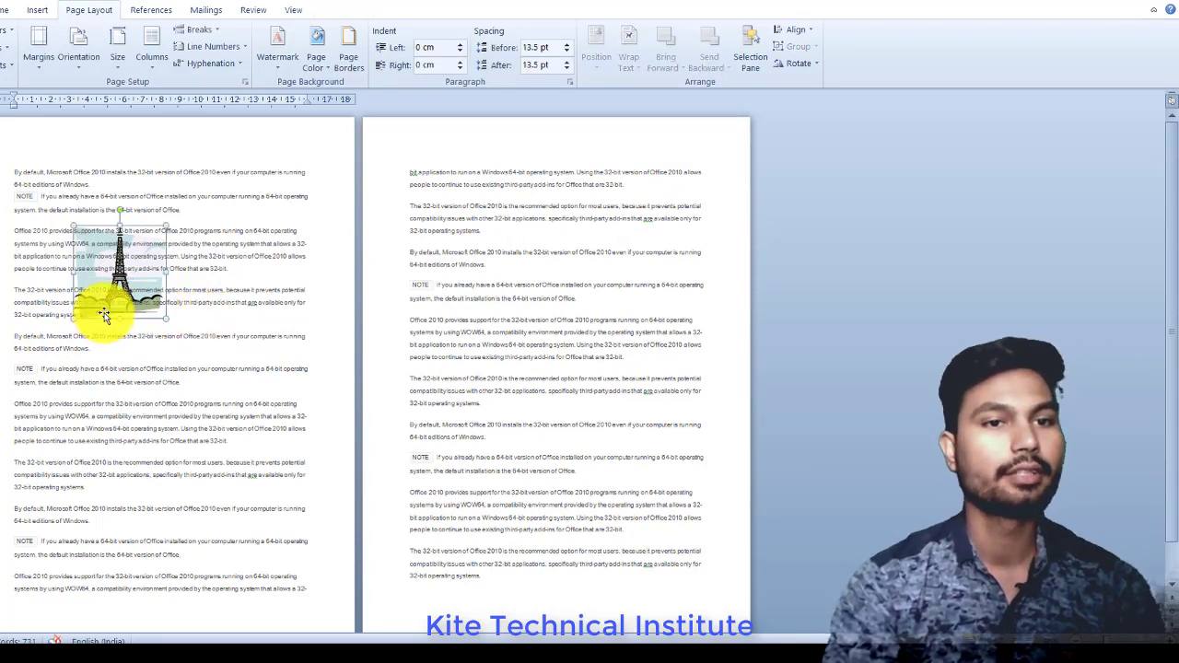
click(226, 318)
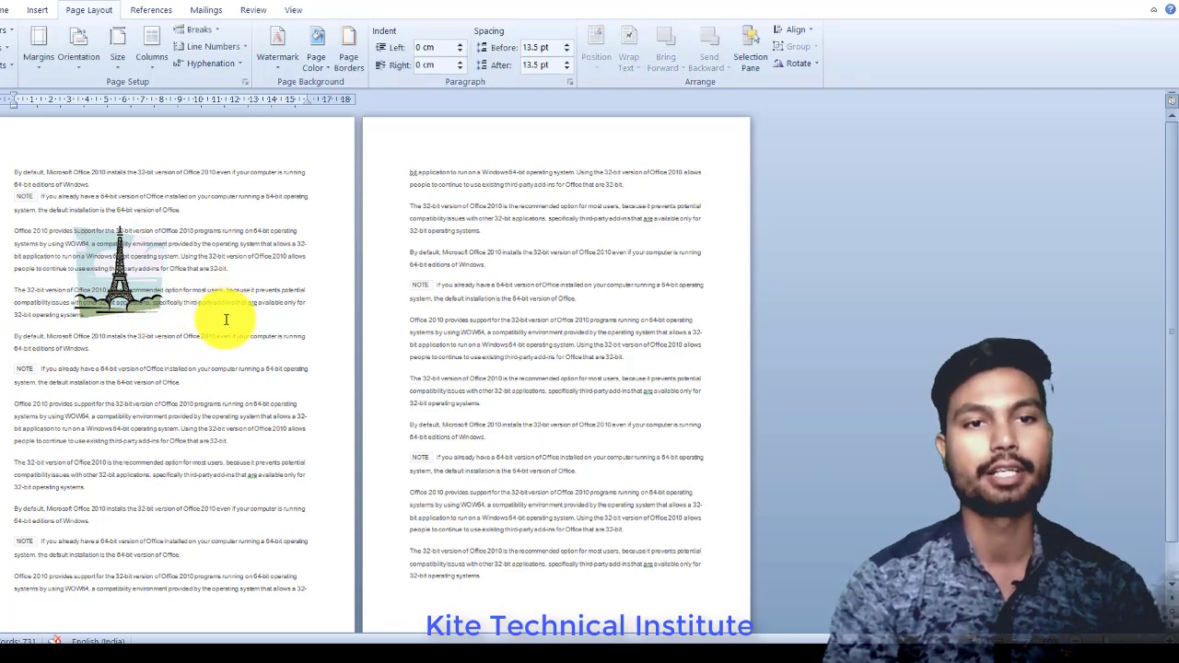
click(96, 315)
click(627, 66)
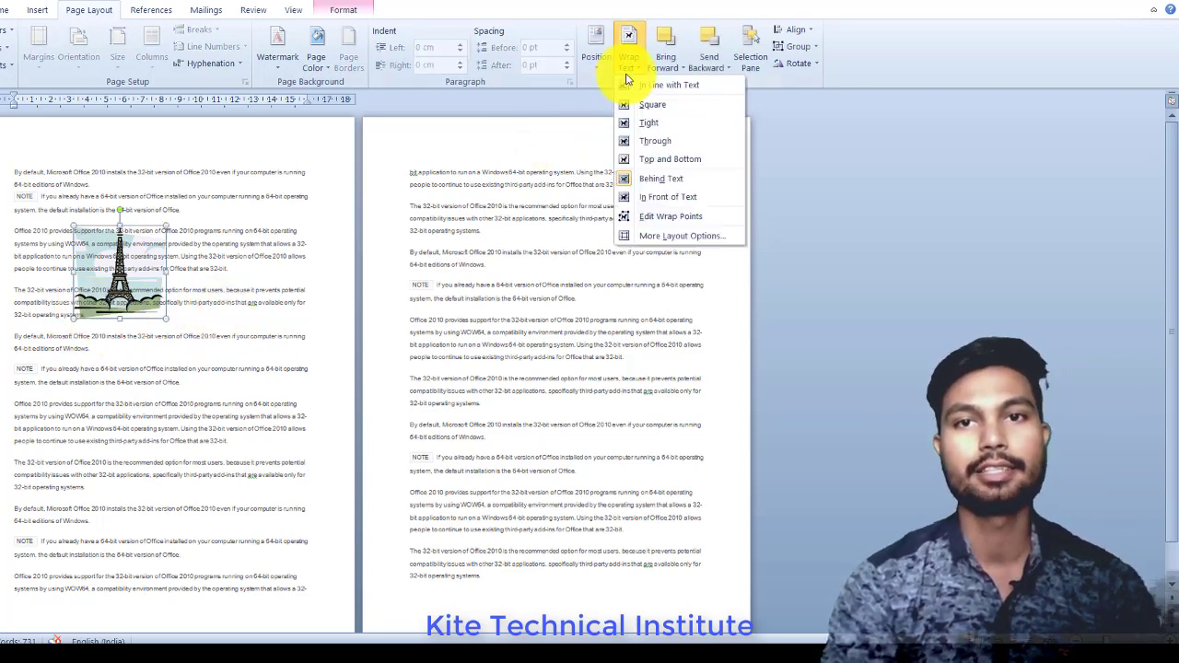
click(668, 186)
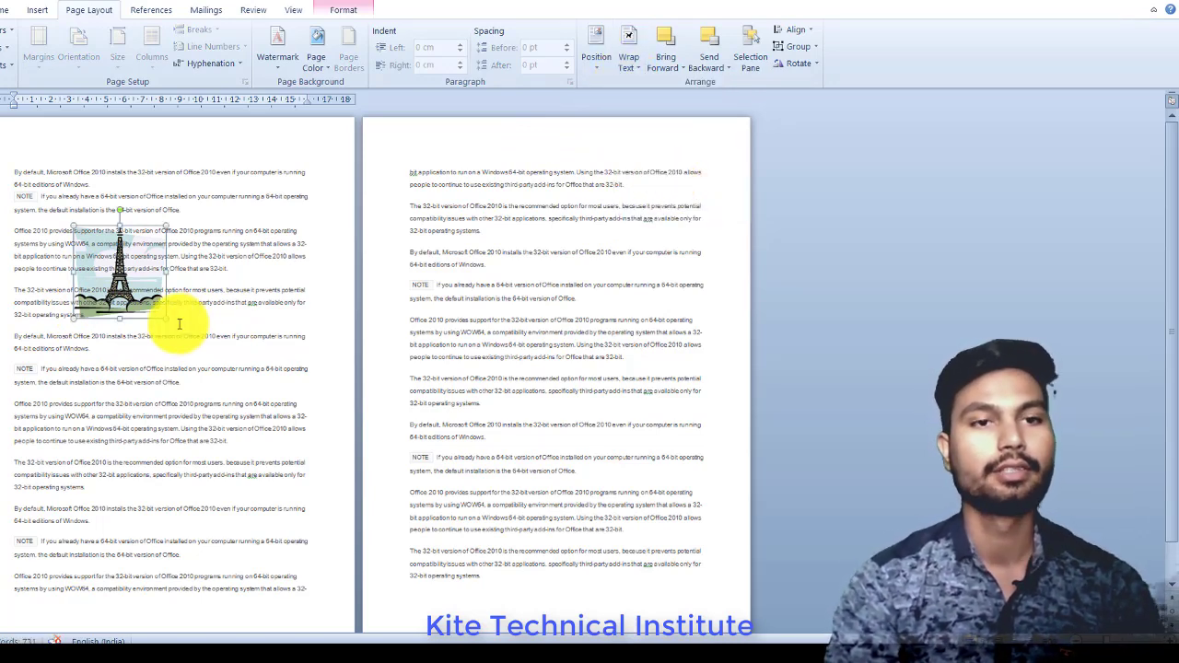
Switch the Eiffel Tower picture back to Square text wrapping
click(596, 50)
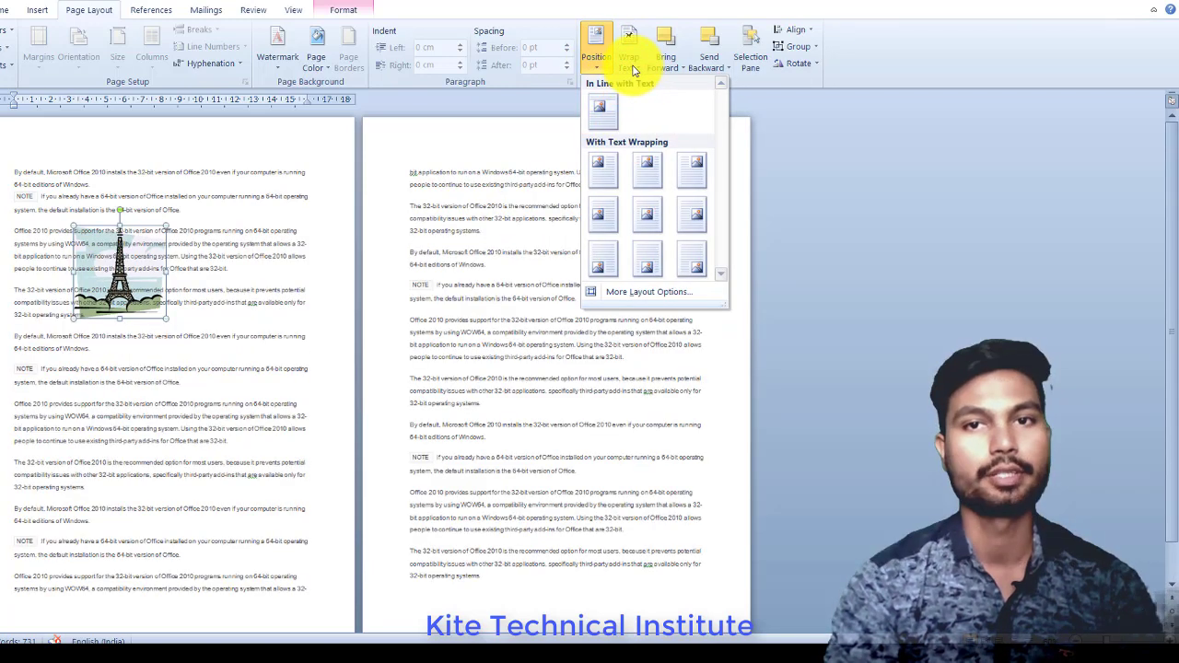
click(628, 51)
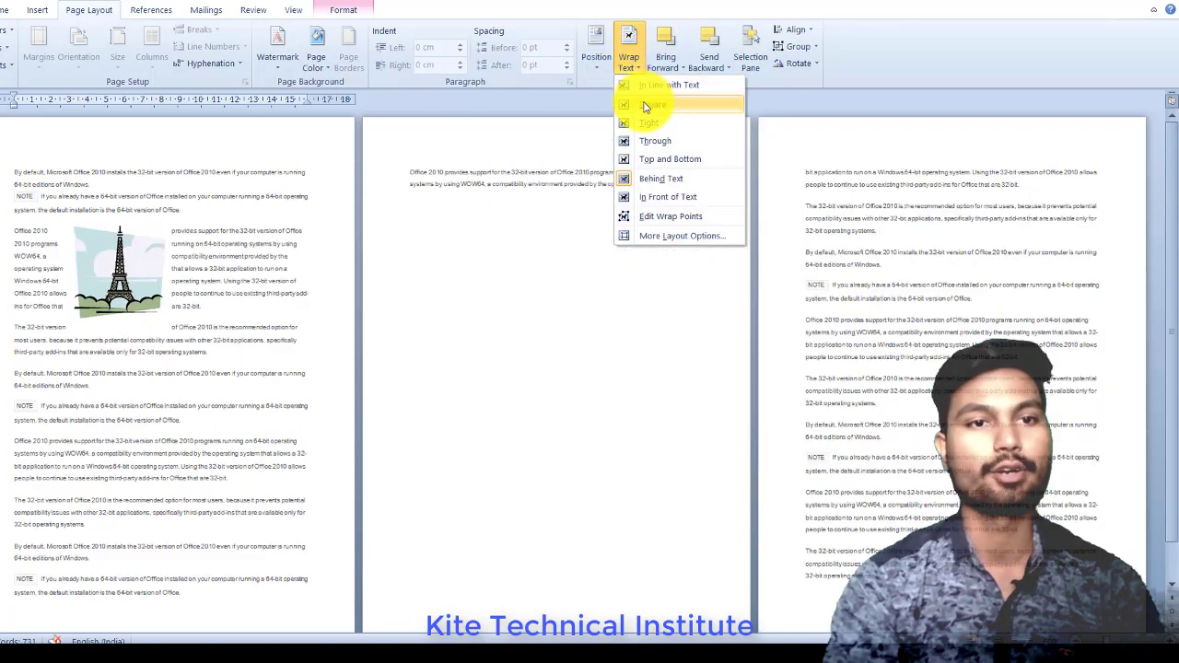
click(645, 106)
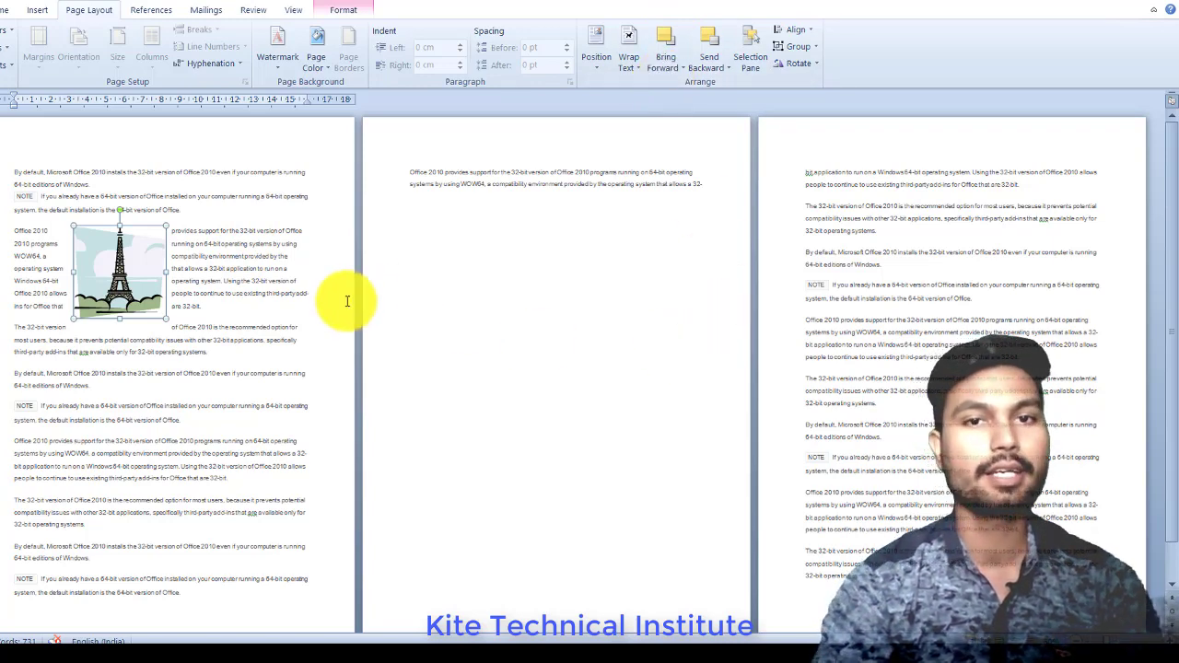
Add an empty line after the paragraph on the next page
click(733, 182)
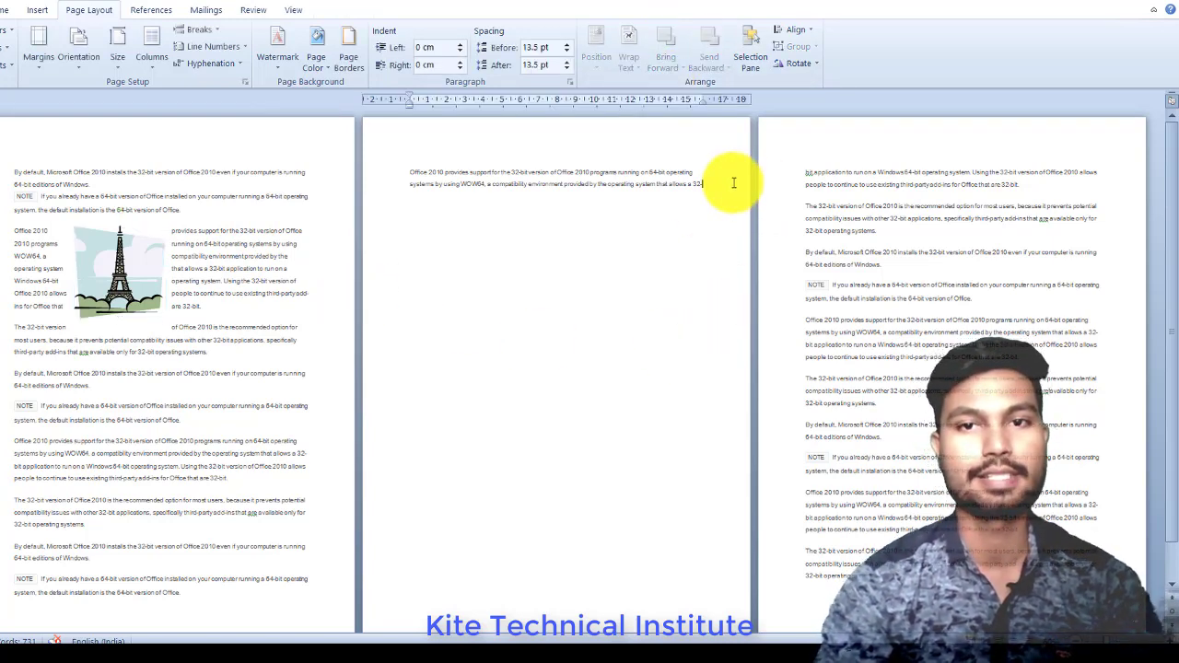
key(Return)
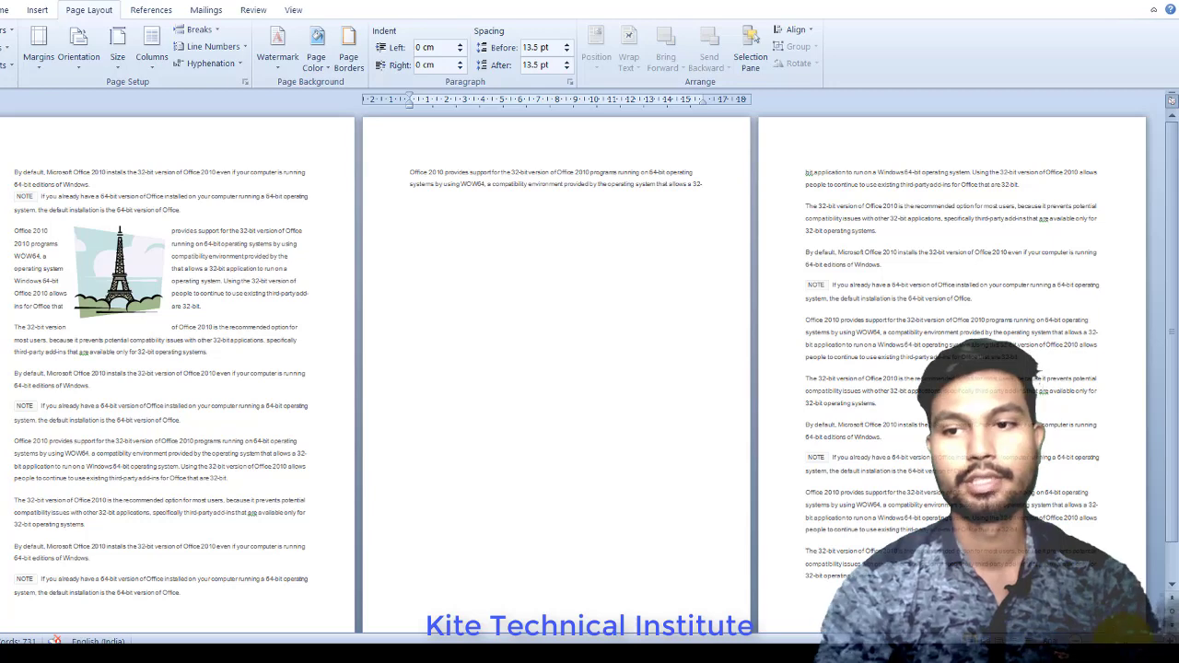
scroll(556, 368, up, 5)
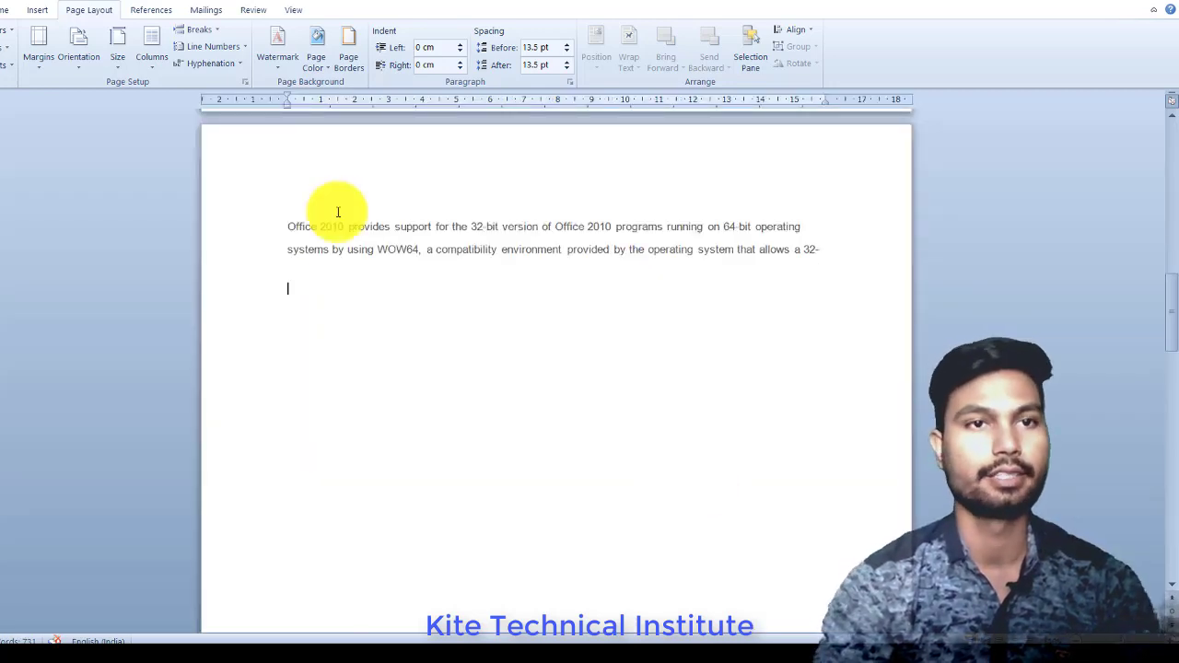
Draw an orange circle below the paragraph and start a rounded rectangle over its left side
click(37, 11)
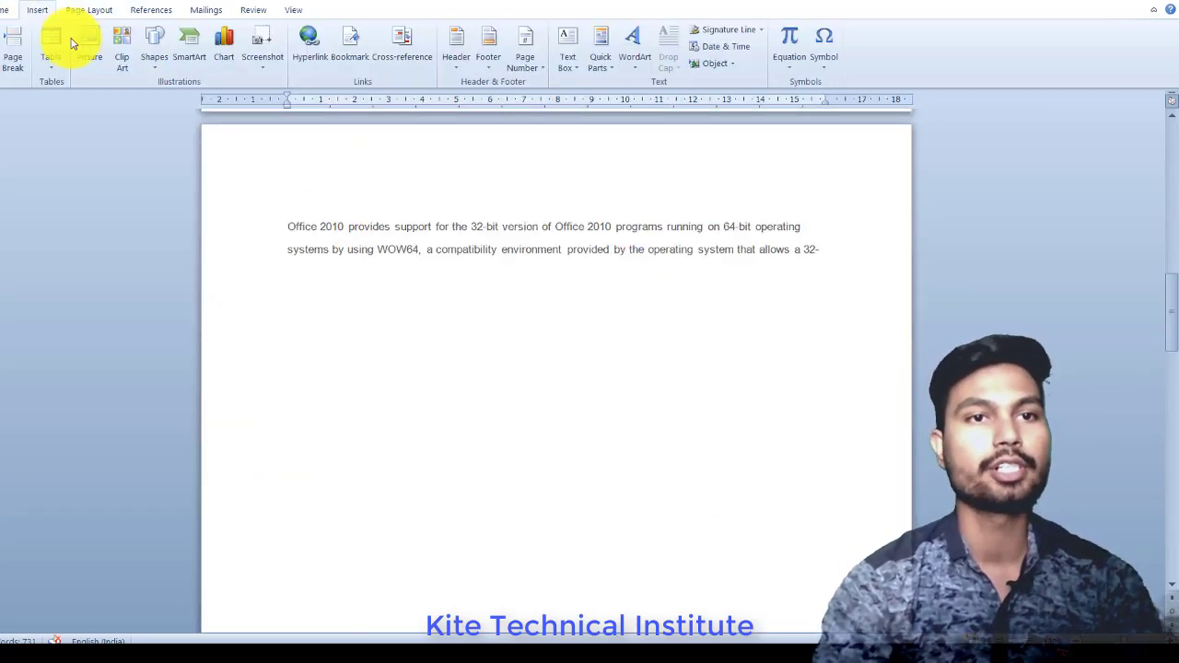
click(155, 57)
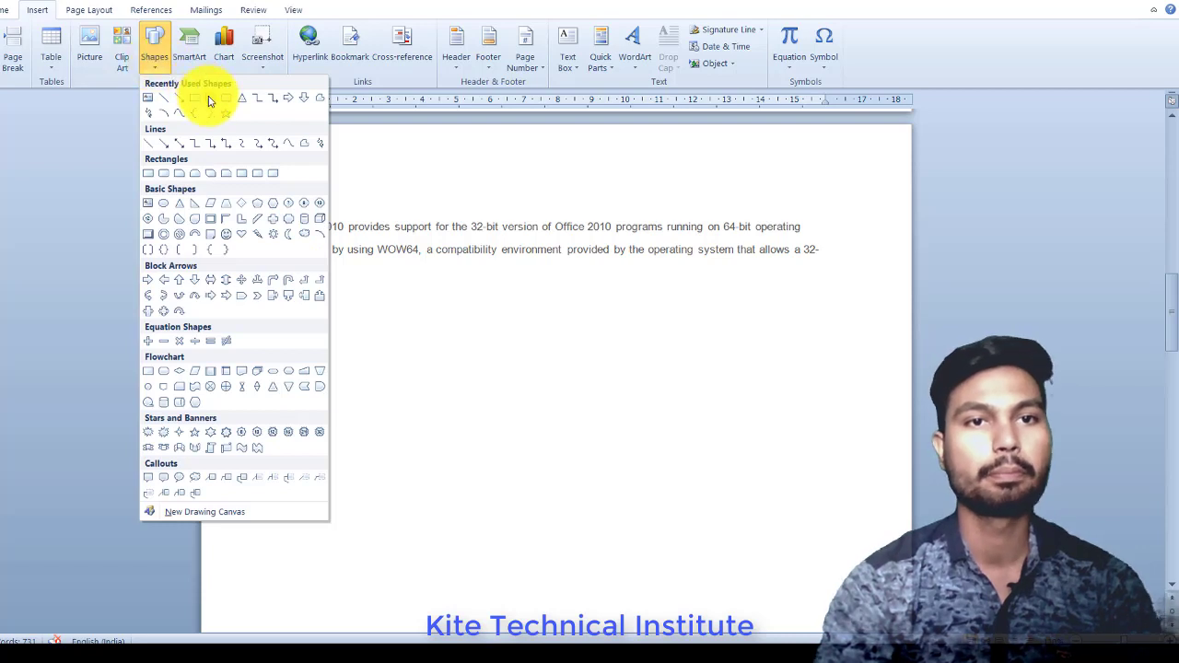
click(208, 98)
drag(361, 314, 515, 459)
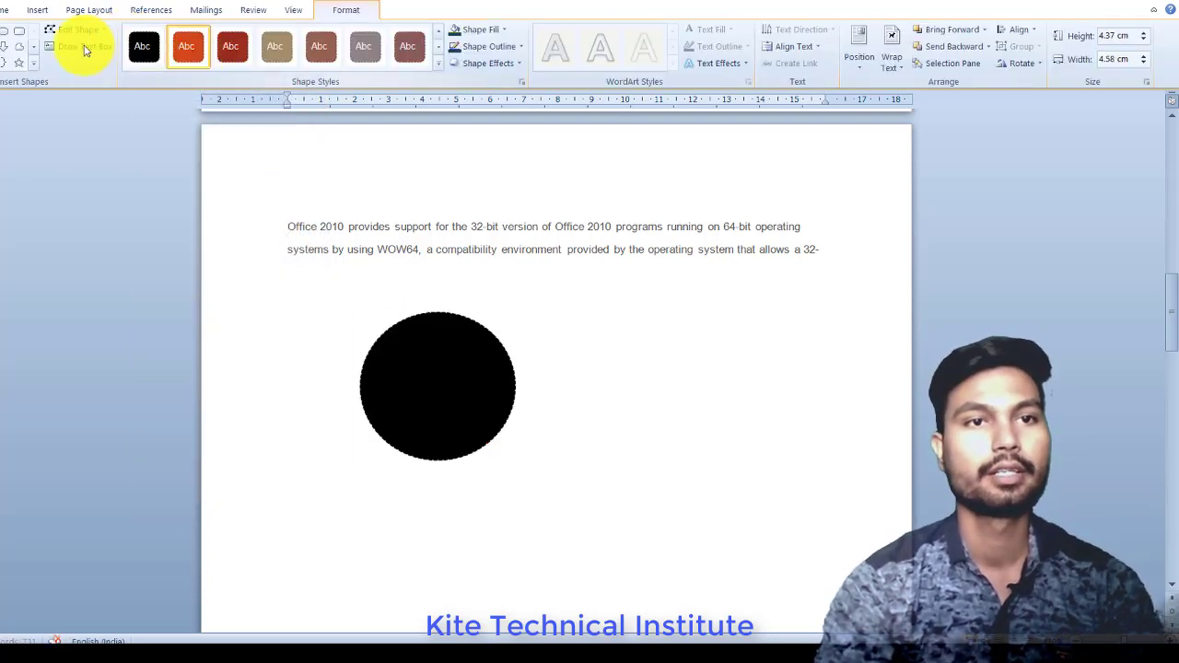
click(19, 32)
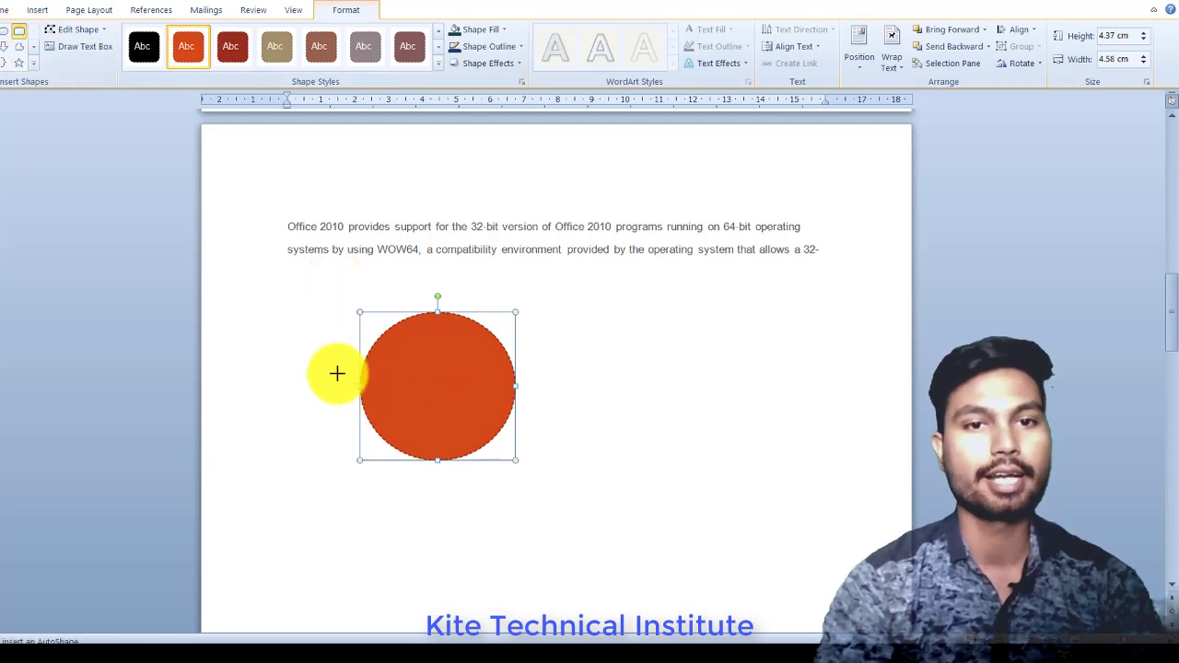
drag(308, 356, 461, 435)
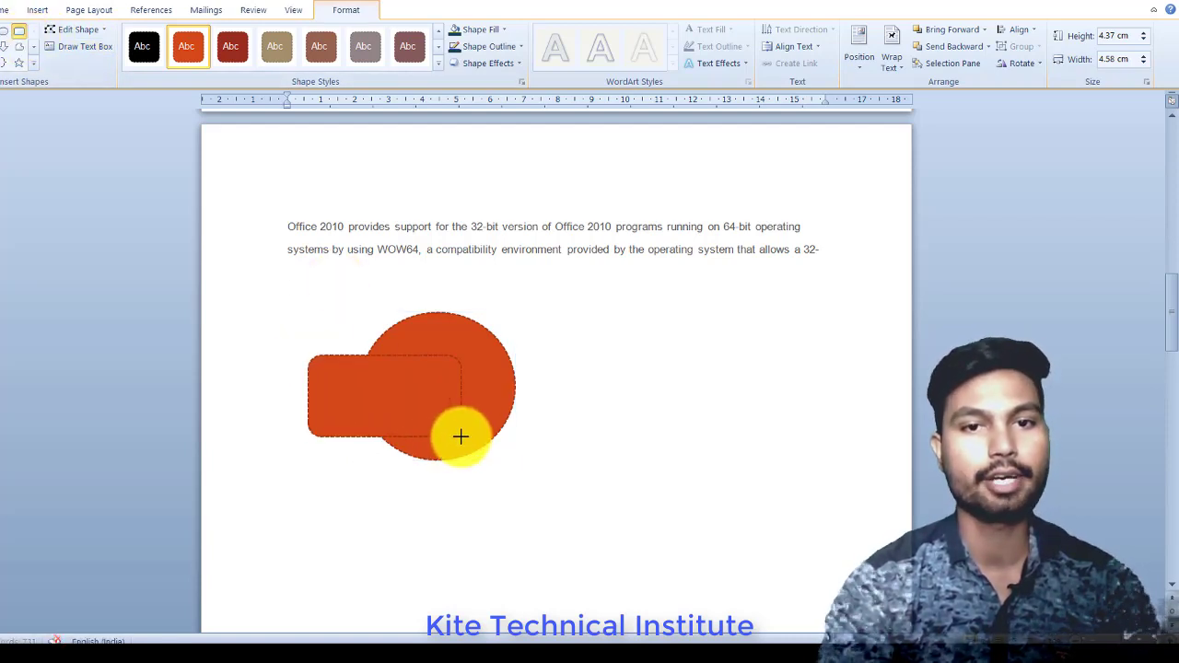
Fill the rounded rectangle with green from the Standard Colors
click(440, 48)
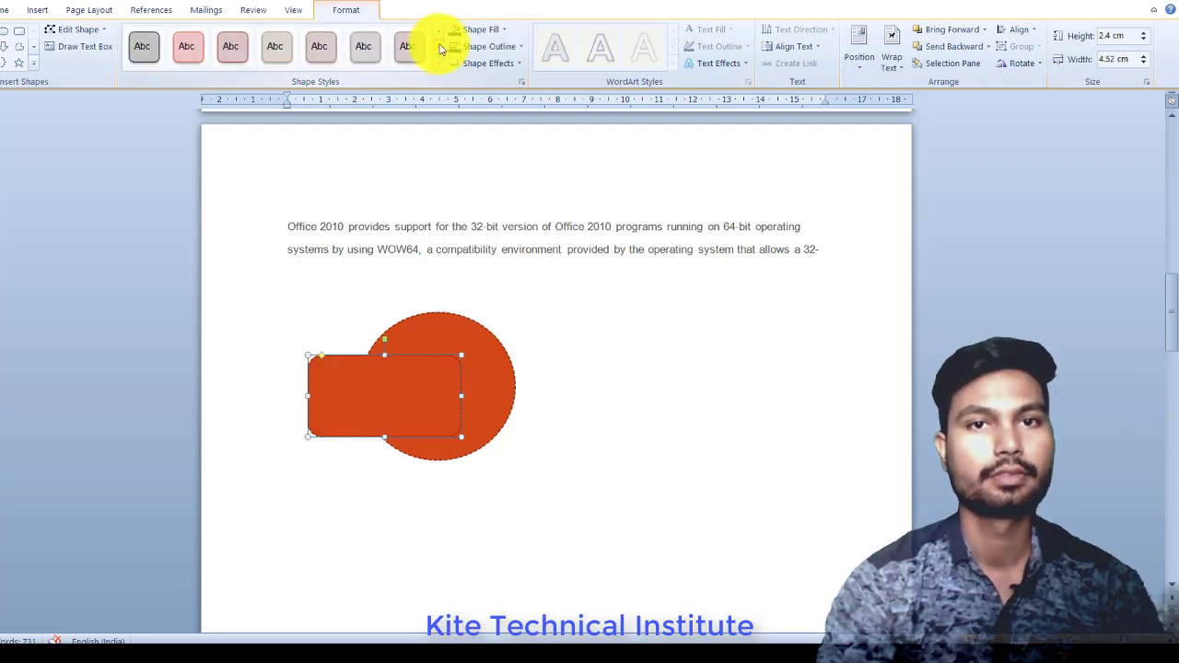
click(440, 39)
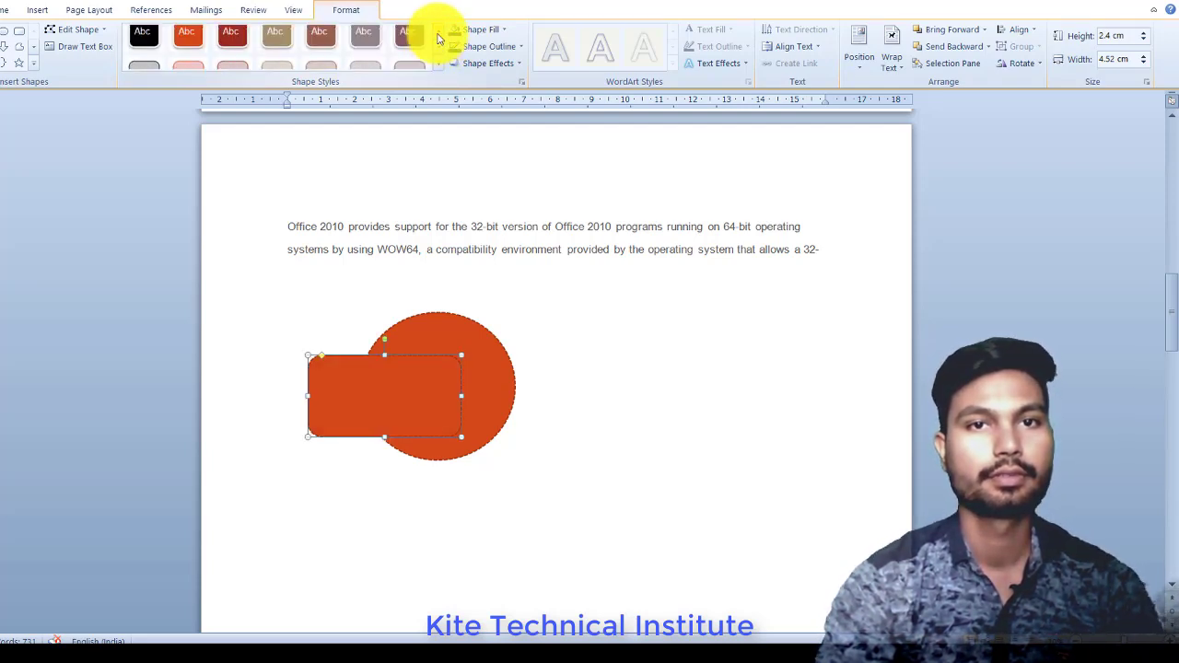
click(440, 39)
click(471, 31)
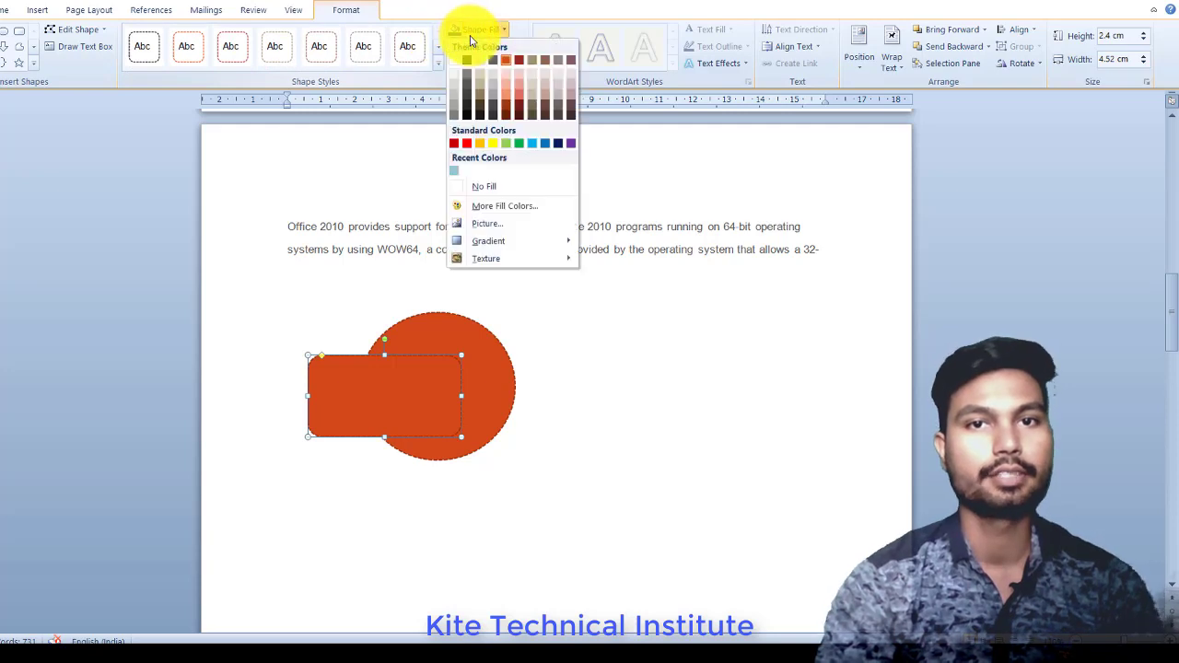
click(519, 143)
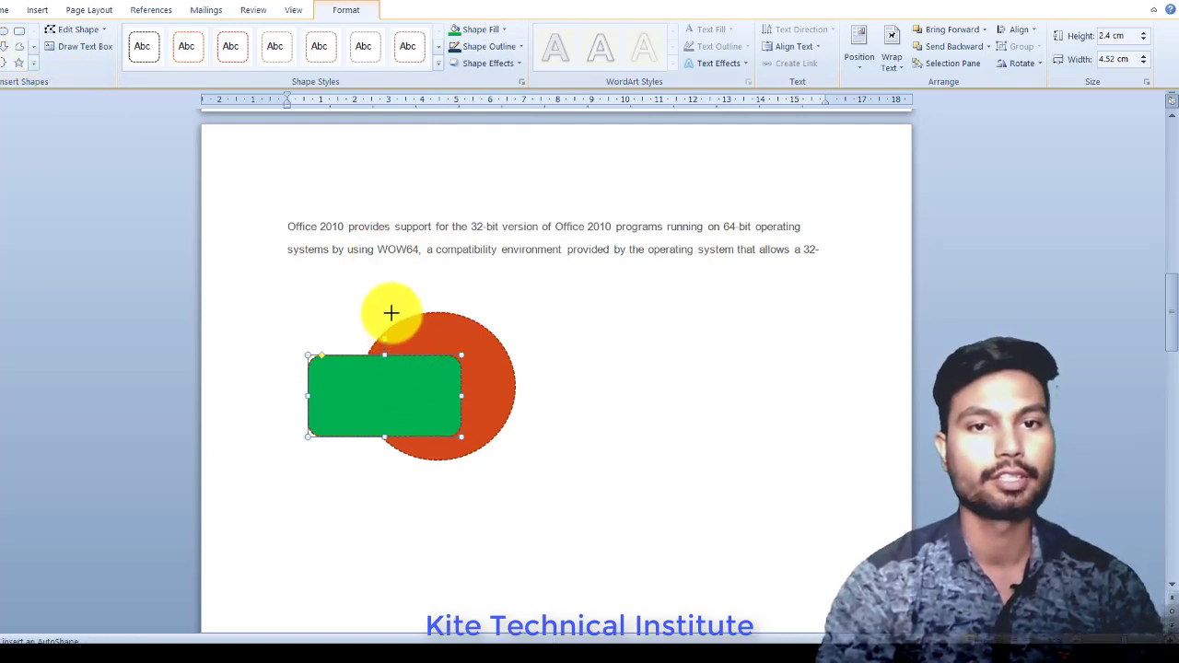
Draw a tall isosceles triangle through the circle and rectangle, styled solid black
drag(391, 313, 441, 502)
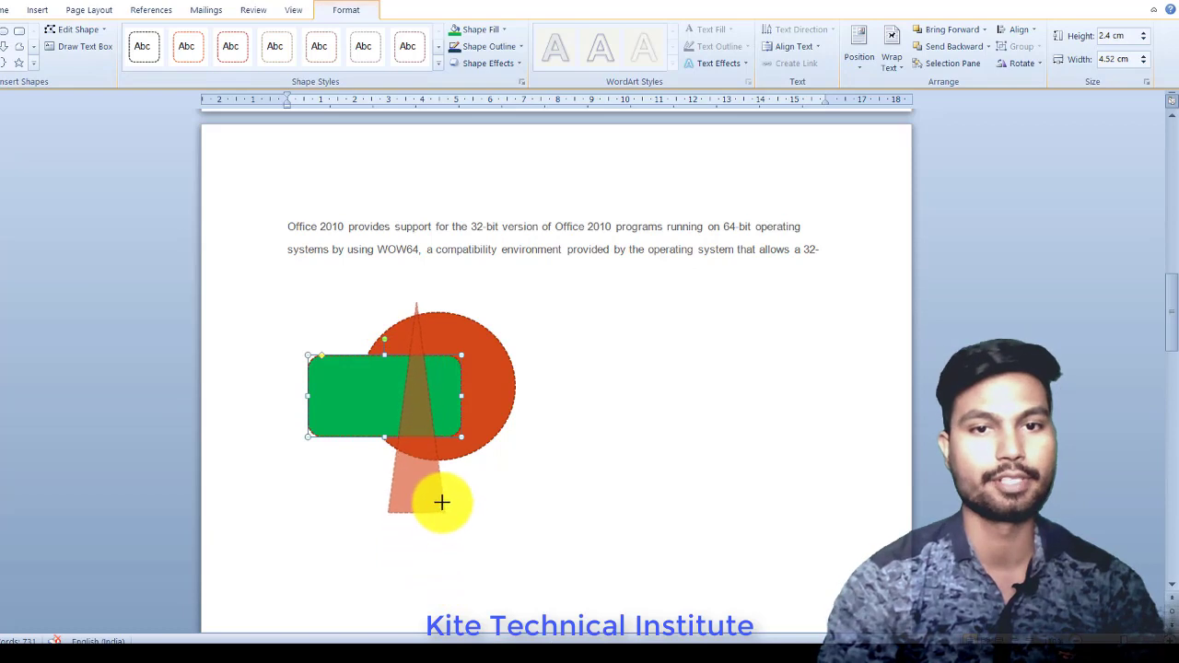
drag(441, 502, 448, 498)
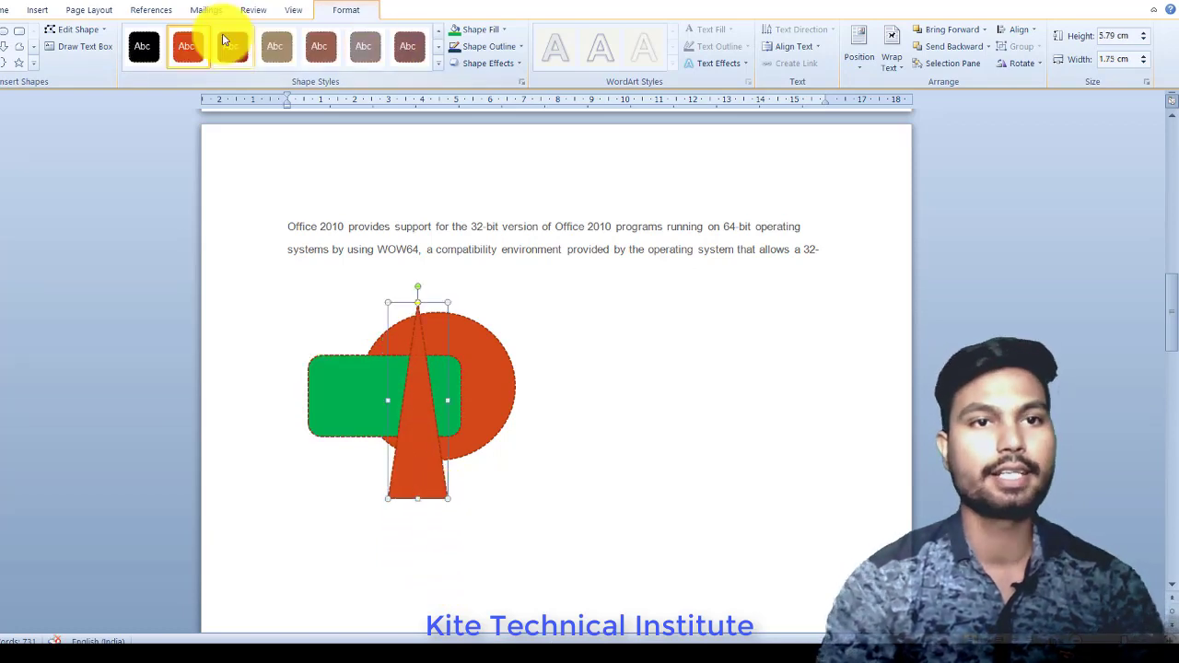
click(142, 45)
click(639, 452)
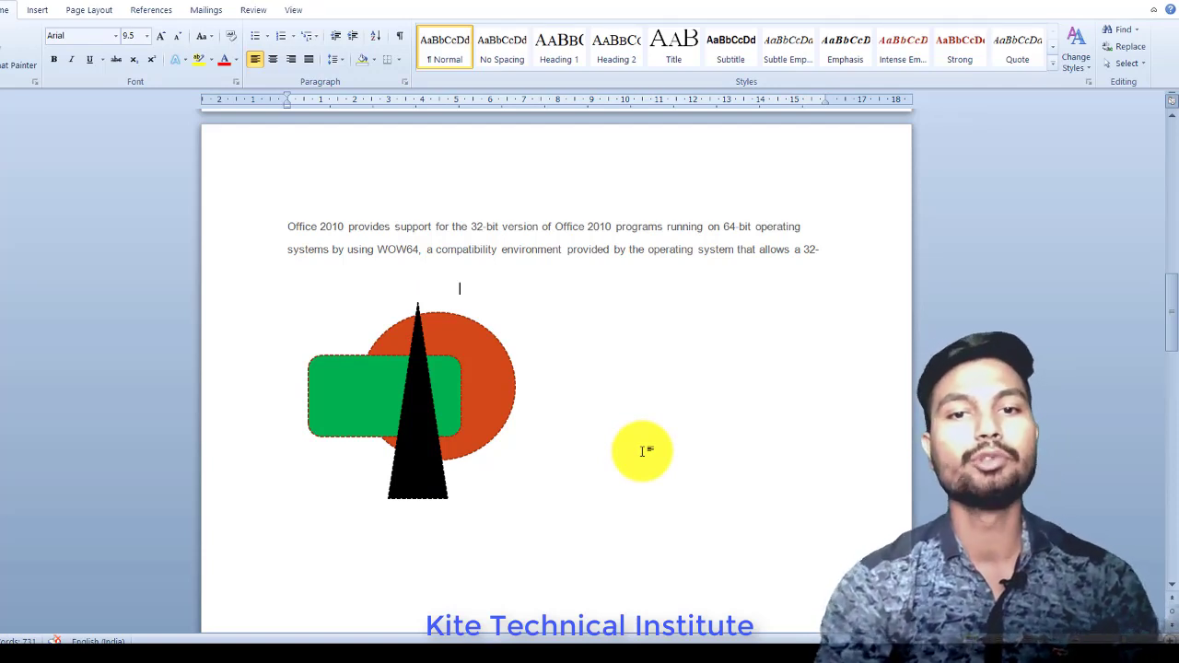
click(498, 367)
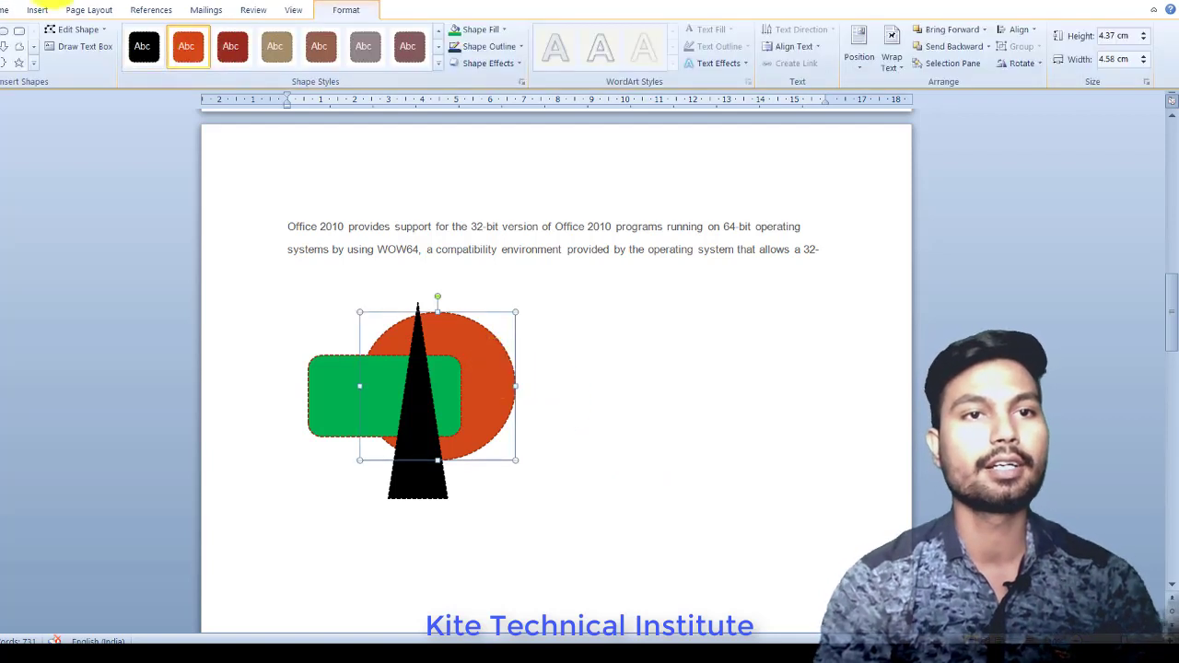
Use Bring Forward and Send Backward to move the orange circle behind the black triangle
click(78, 10)
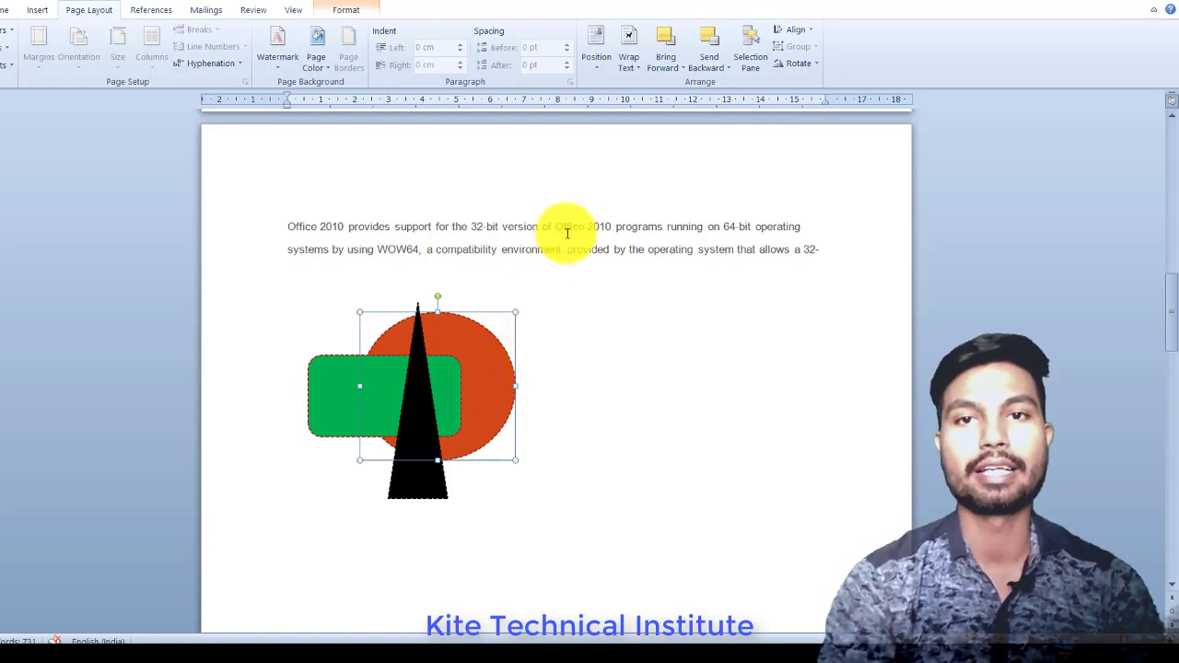
click(667, 46)
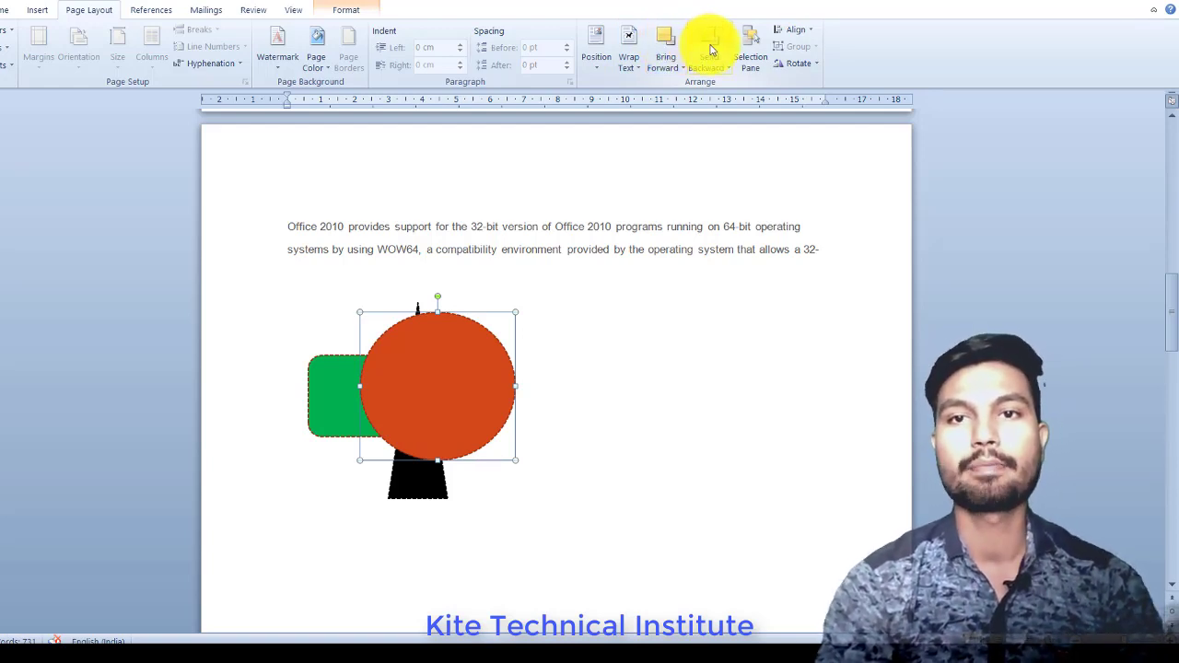
click(710, 50)
click(710, 49)
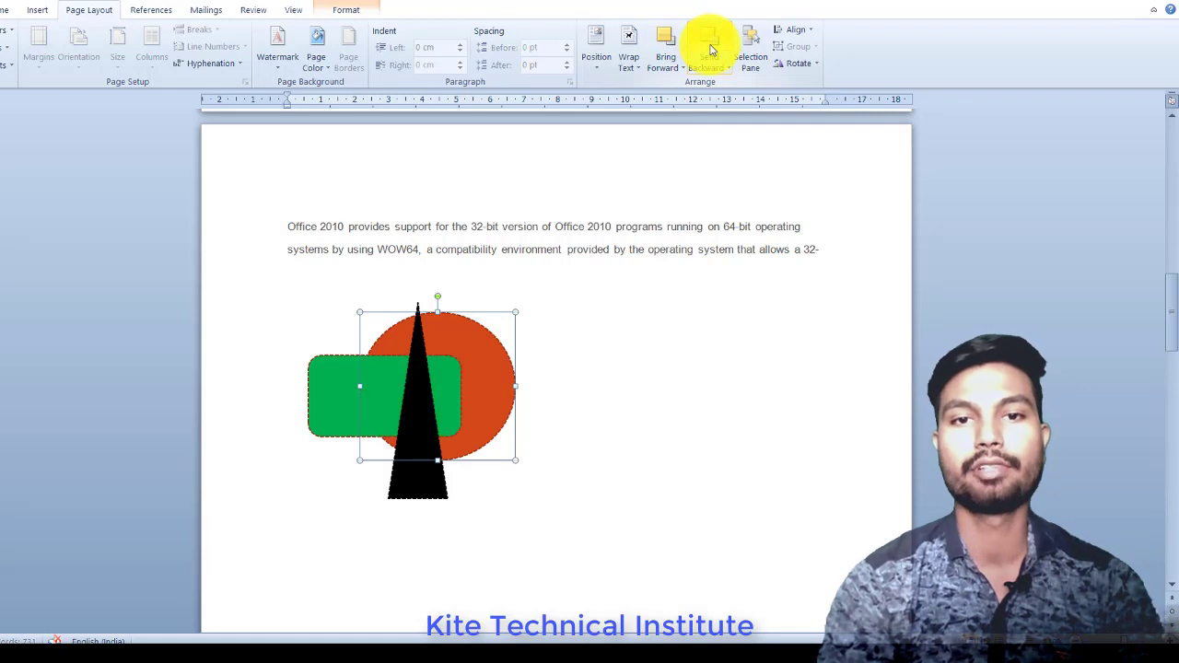
Send the green rectangle backward until it sits behind the orange circle
click(315, 413)
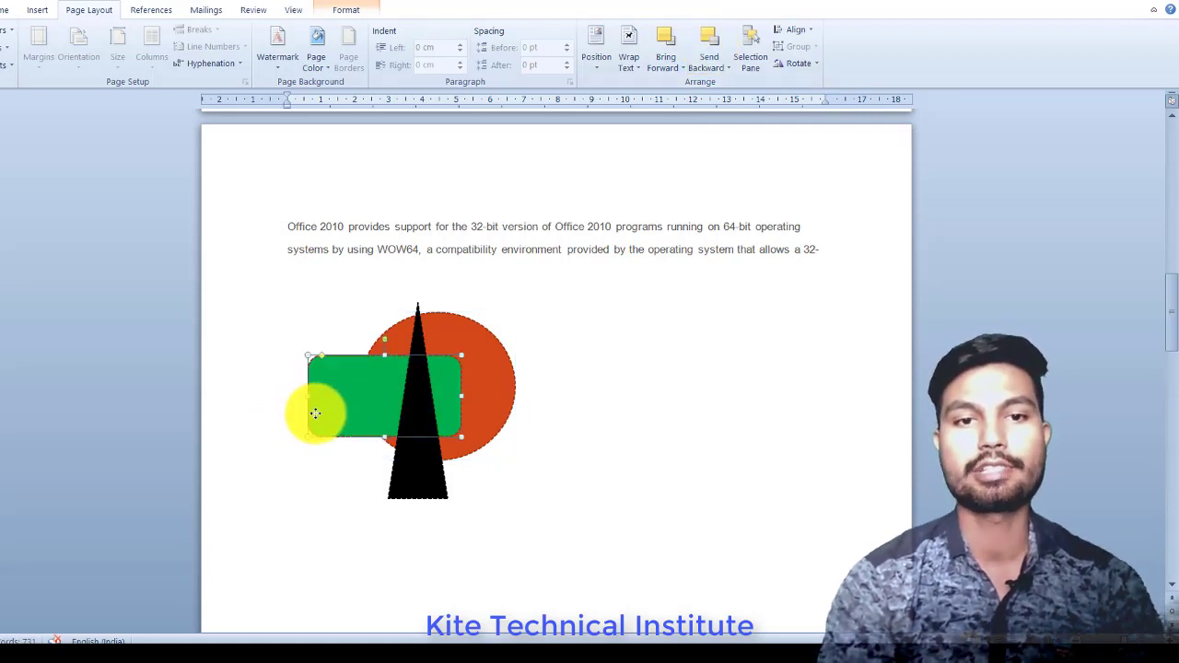
click(681, 54)
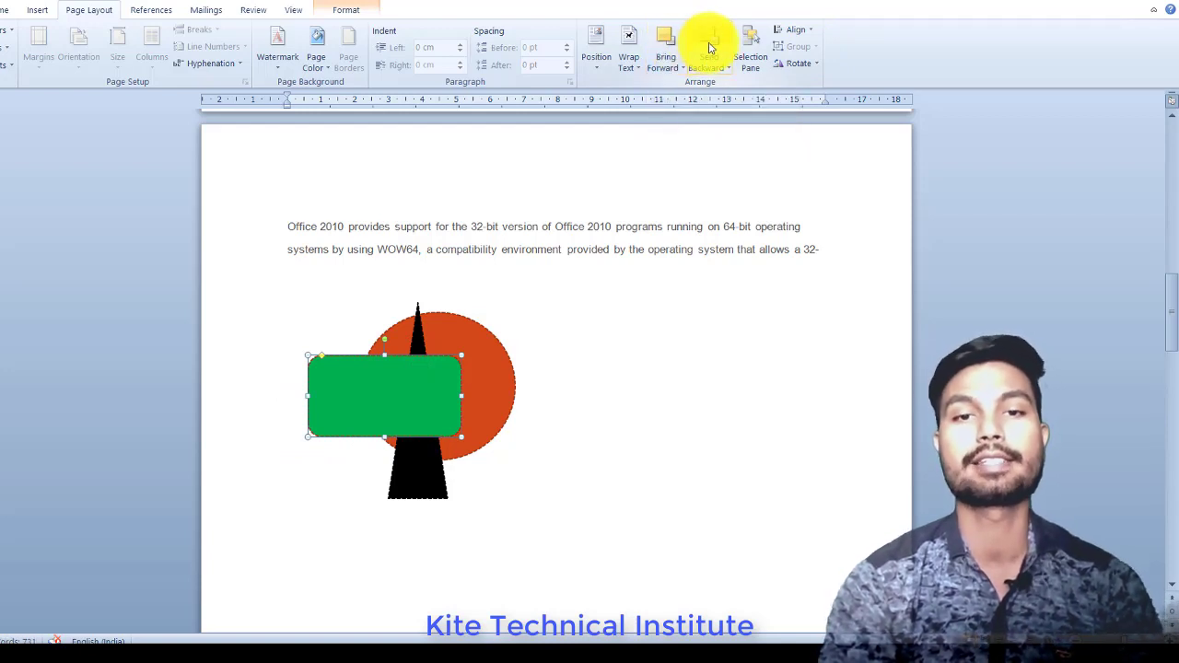
click(710, 48)
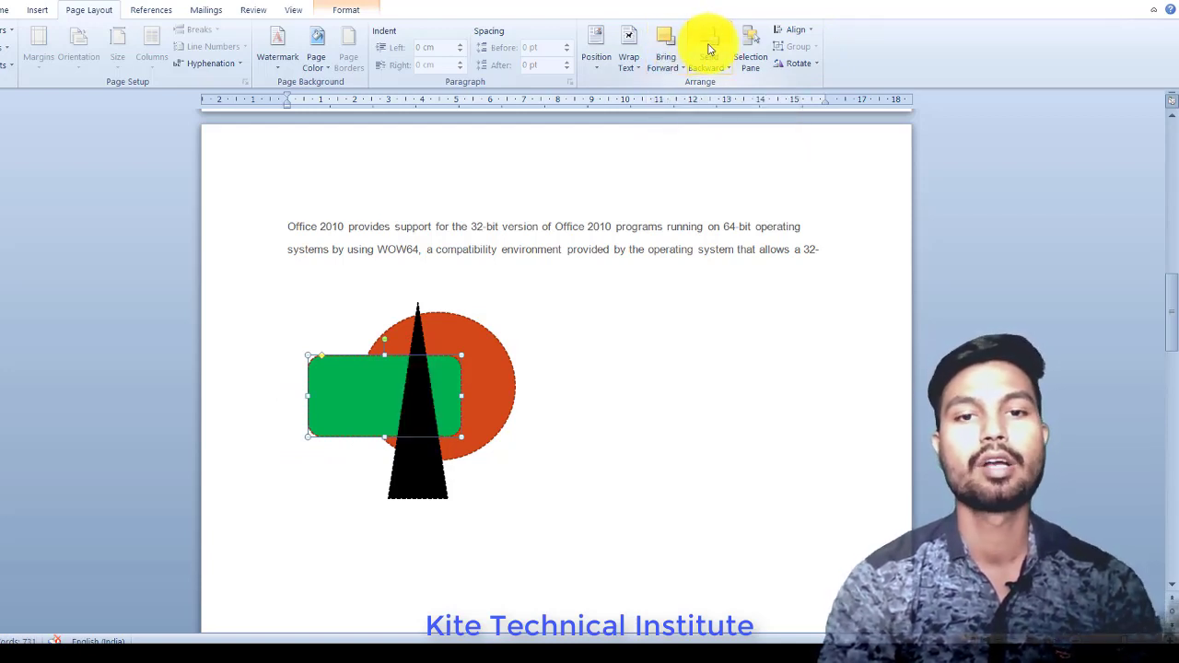
click(710, 48)
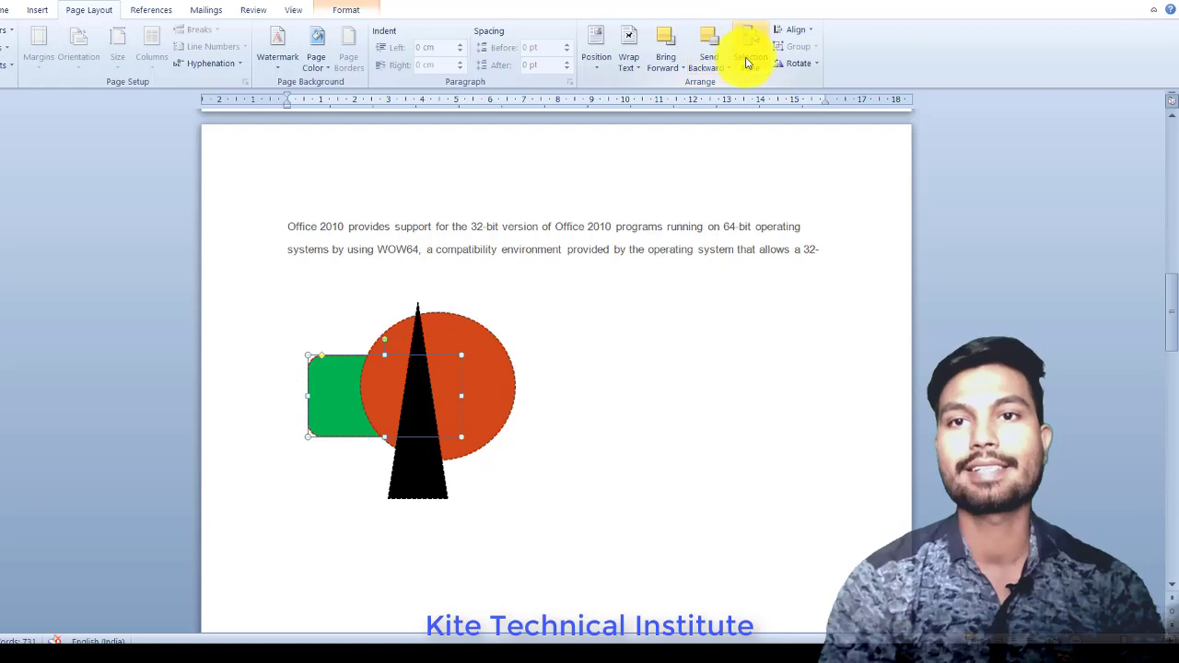
Open the Selection and Visibility pane and pick the triangle, oval and rounded rectangle from its list
click(748, 63)
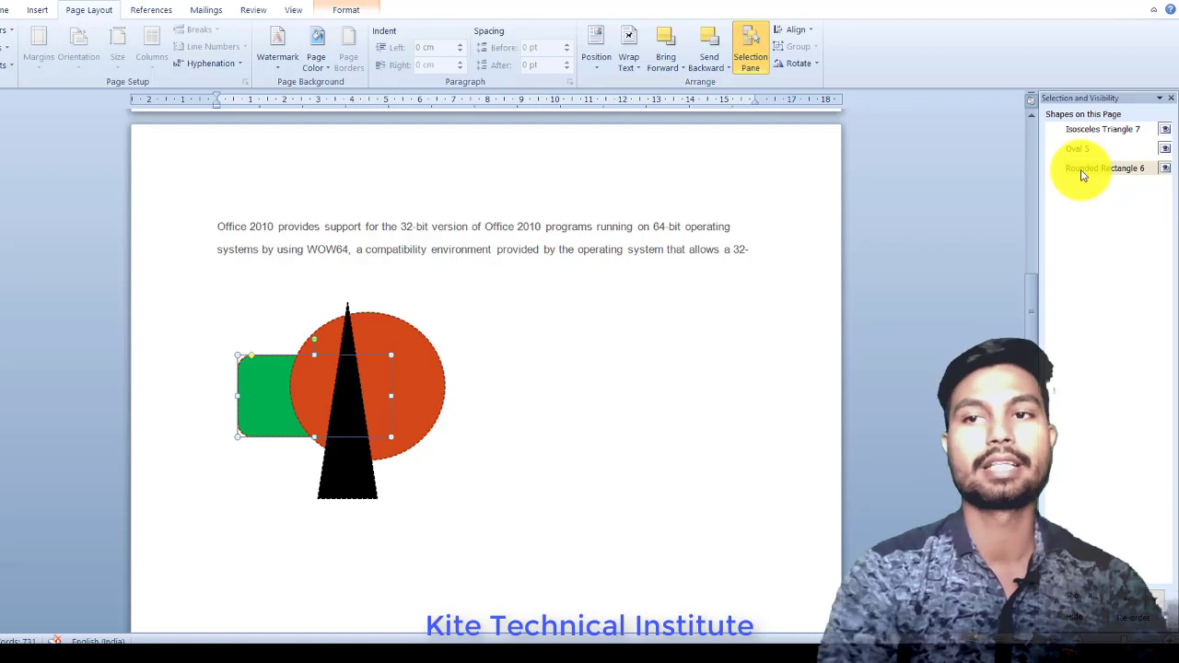
click(635, 380)
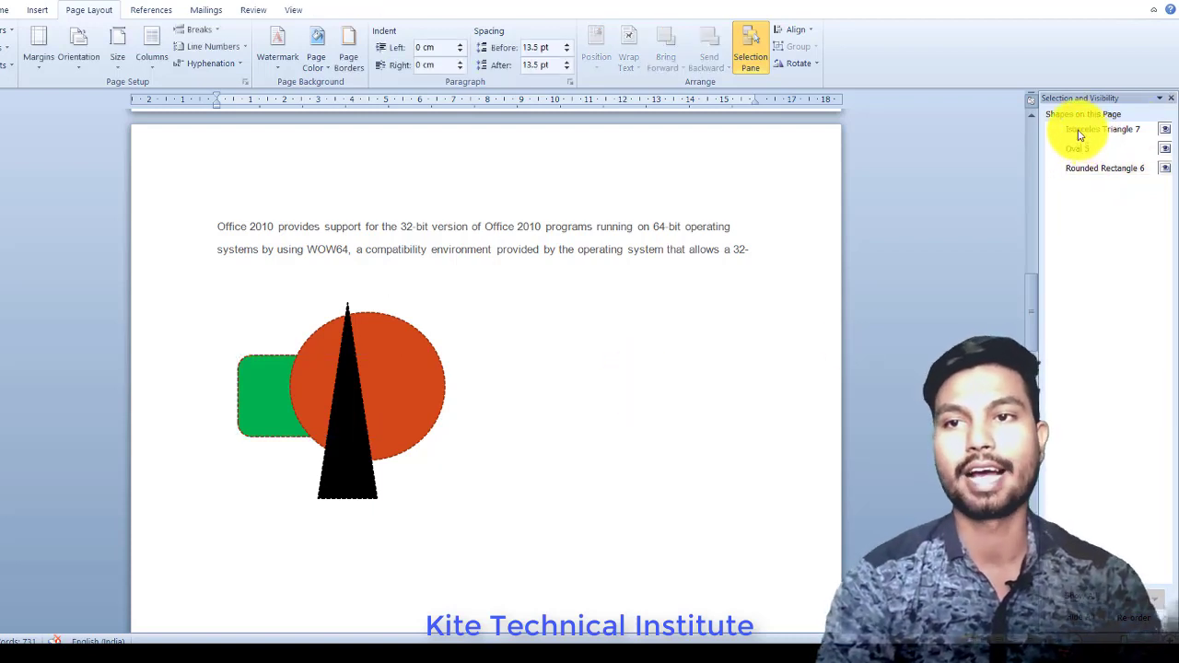
click(1103, 129)
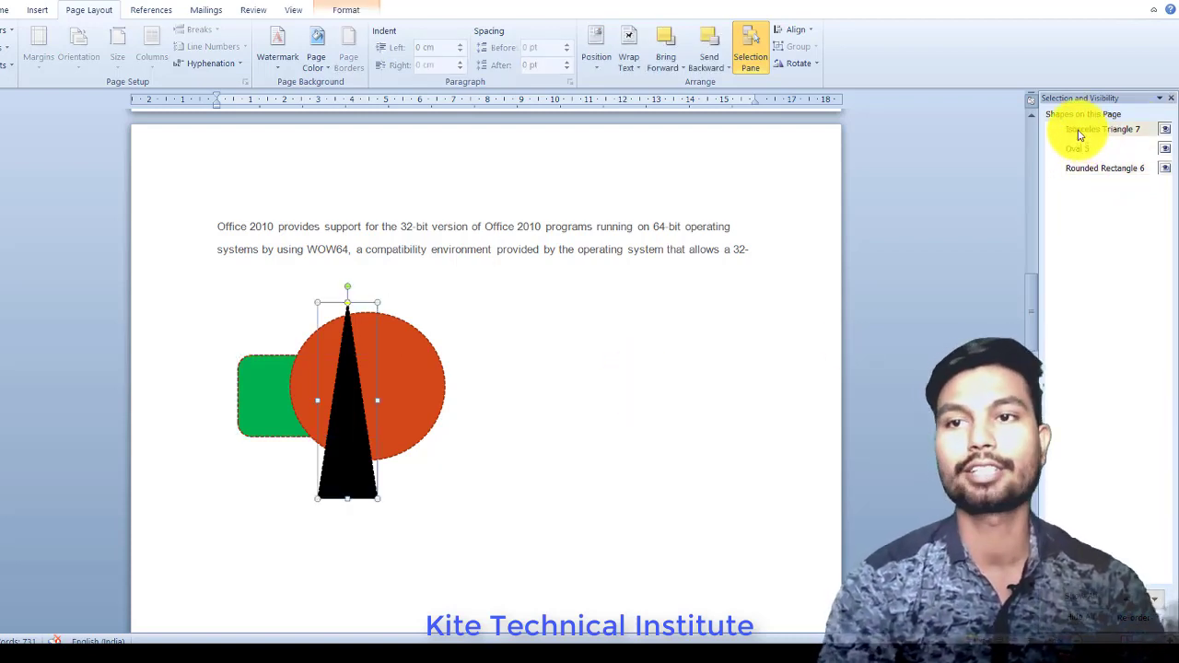
click(1077, 149)
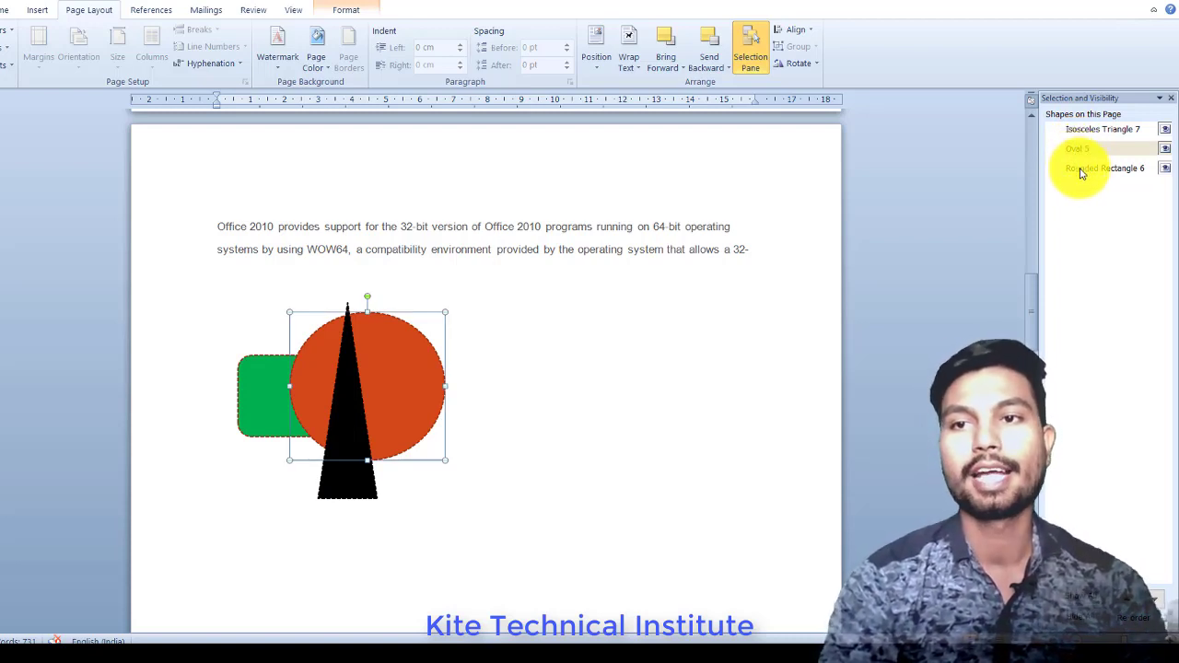
click(1082, 169)
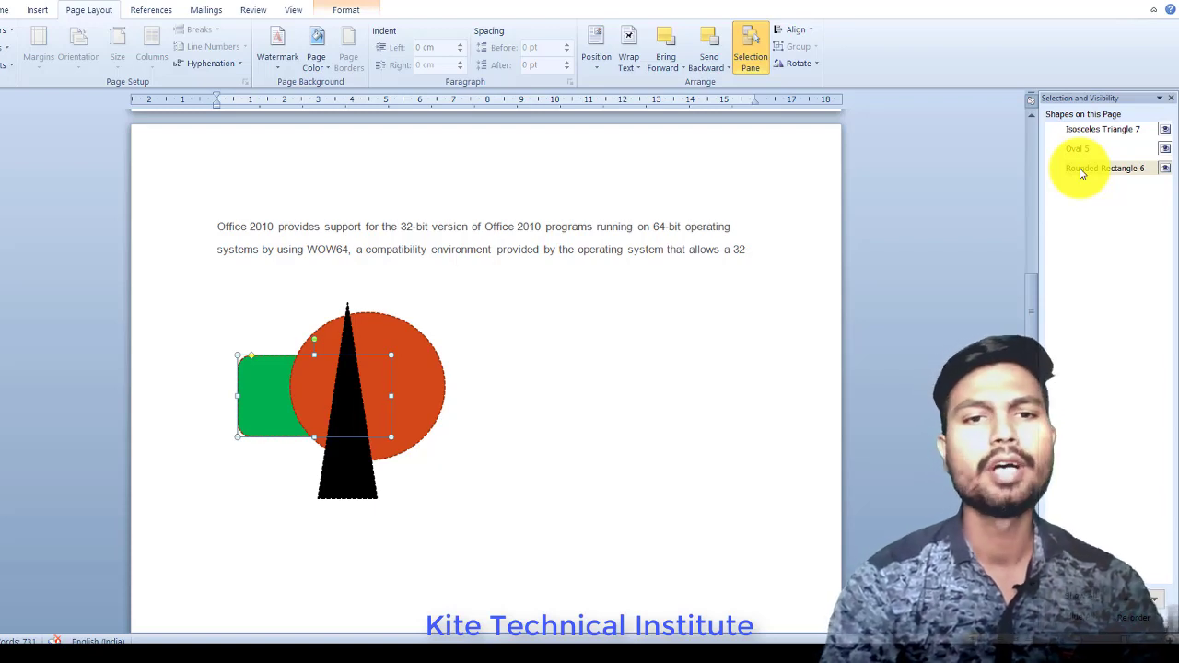
Hide the green rectangle, orange circle and black triangle one by one, then show all three again
click(1165, 170)
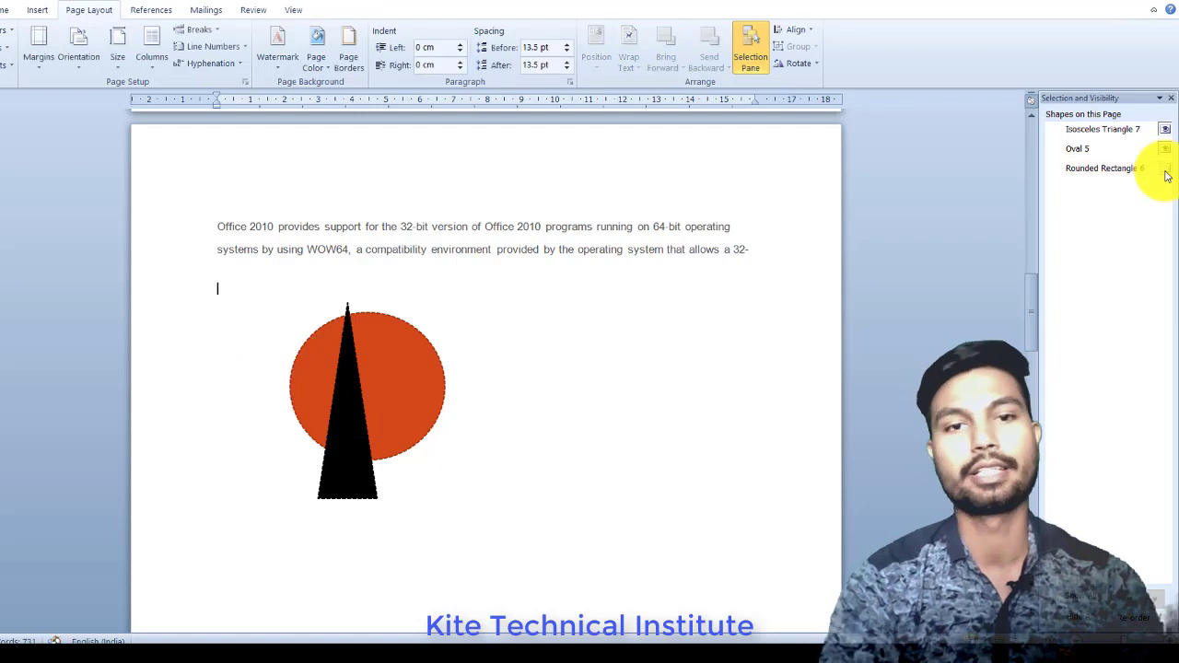
click(1166, 149)
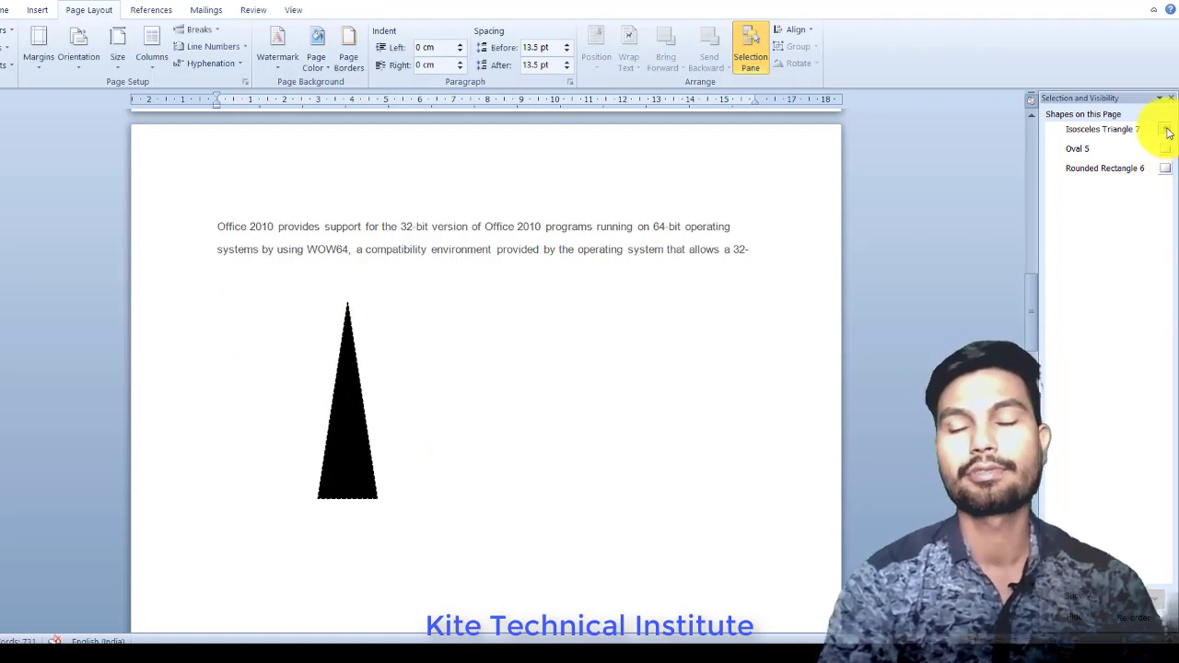
click(1166, 130)
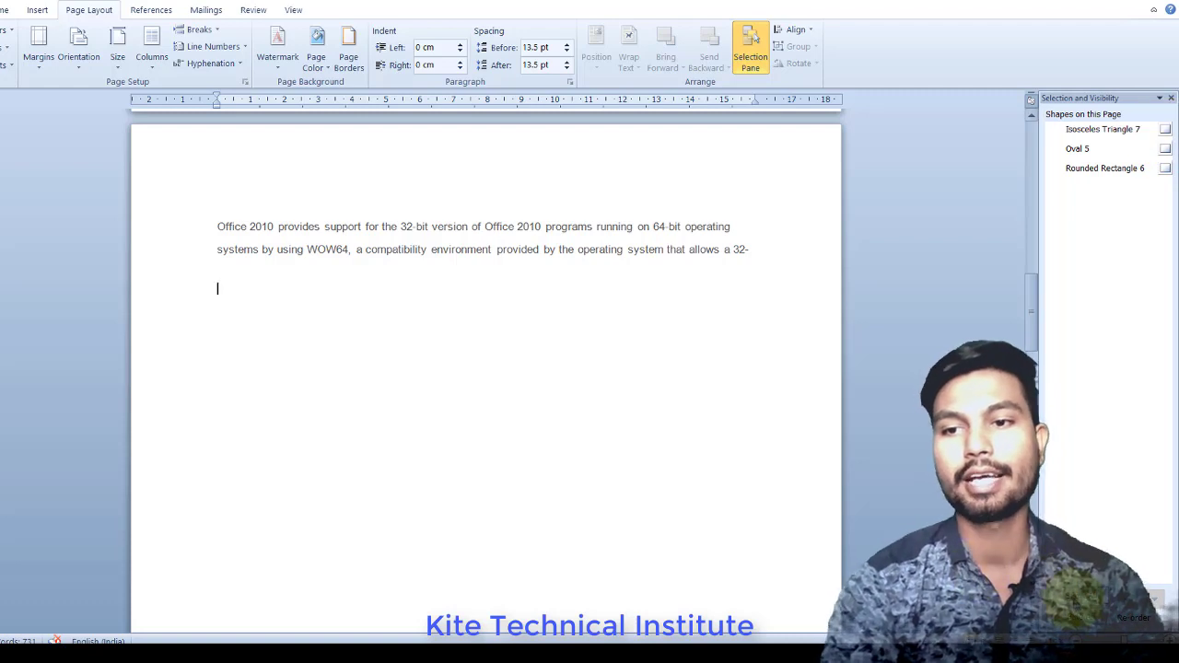
click(1092, 600)
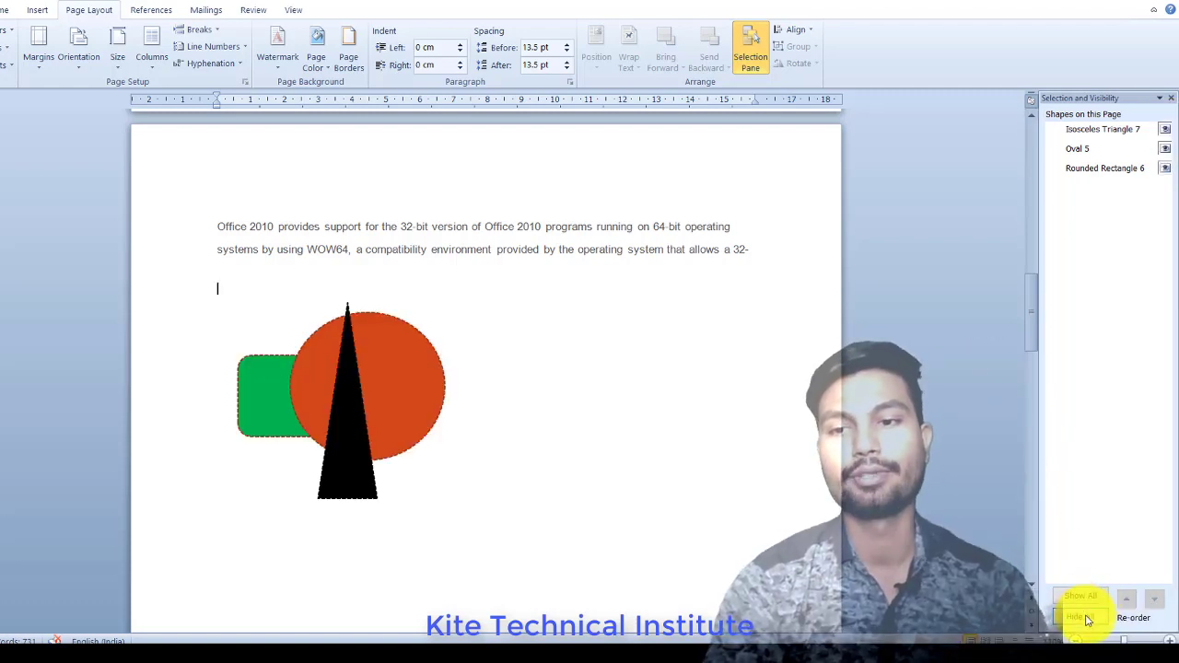
Hide all shapes at once, show them all again, and close the Selection and Visibility pane
click(1087, 618)
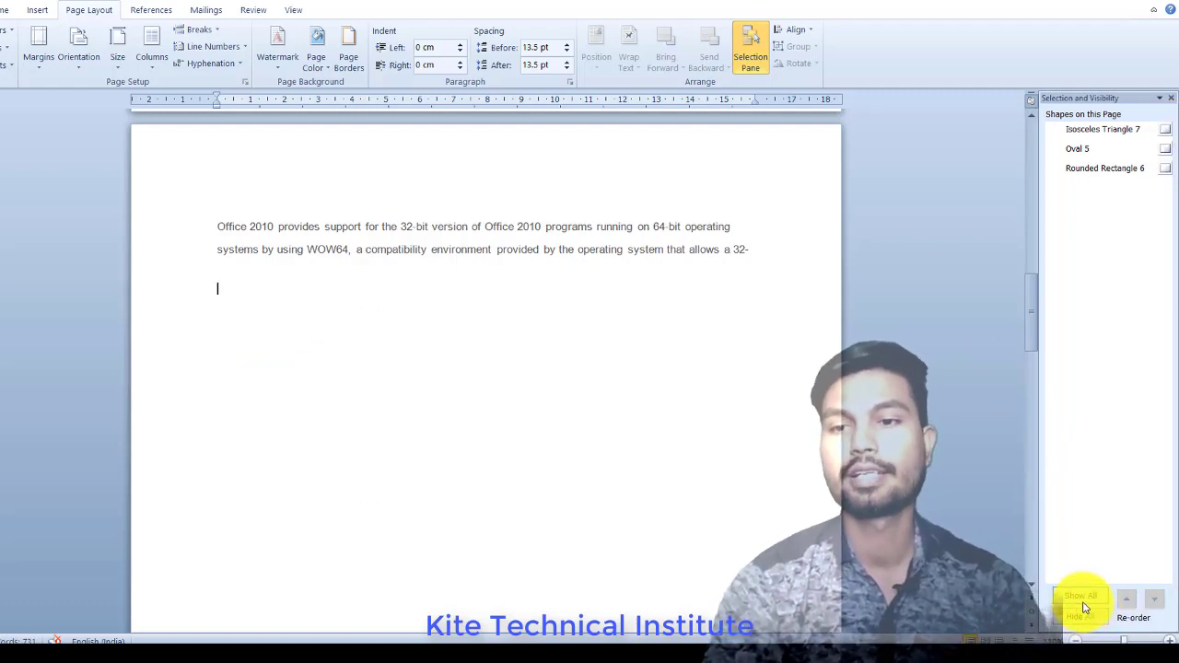
click(1082, 597)
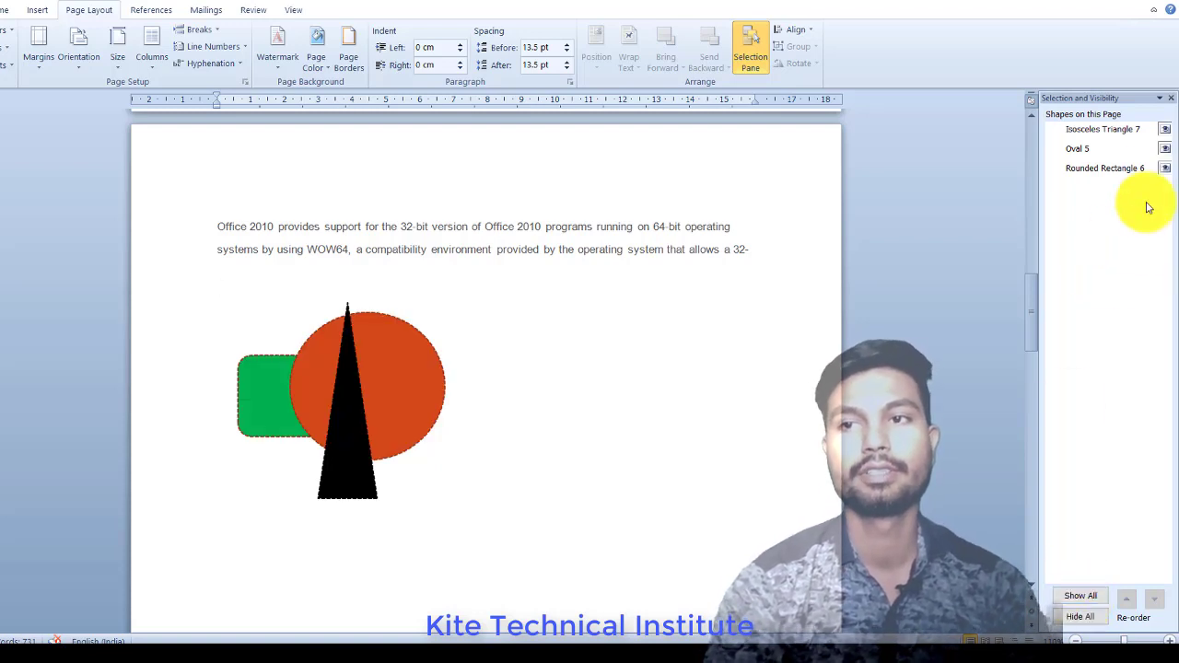
click(1173, 98)
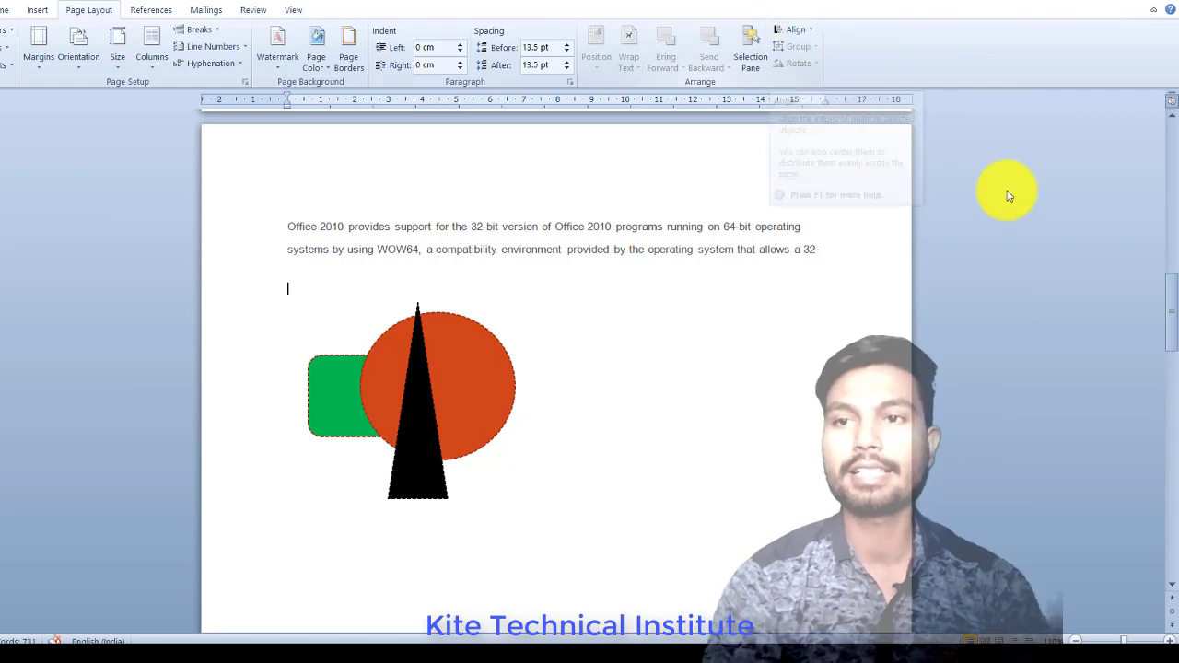
Scroll up to the Eiffel Tower clip art, select it, and zoom out to two pages side by side
mouse_move(1162, 315)
mouse_down()
mouse_move(1175, 288)
mouse_move(1170, 168)
mouse_up()
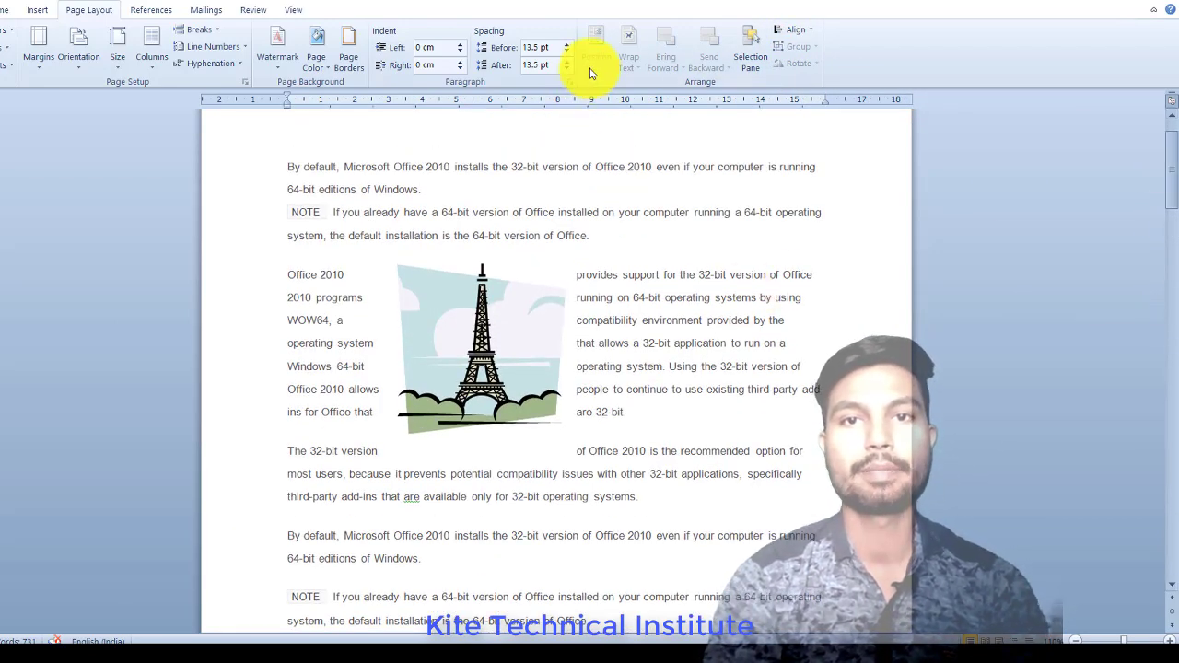
click(510, 302)
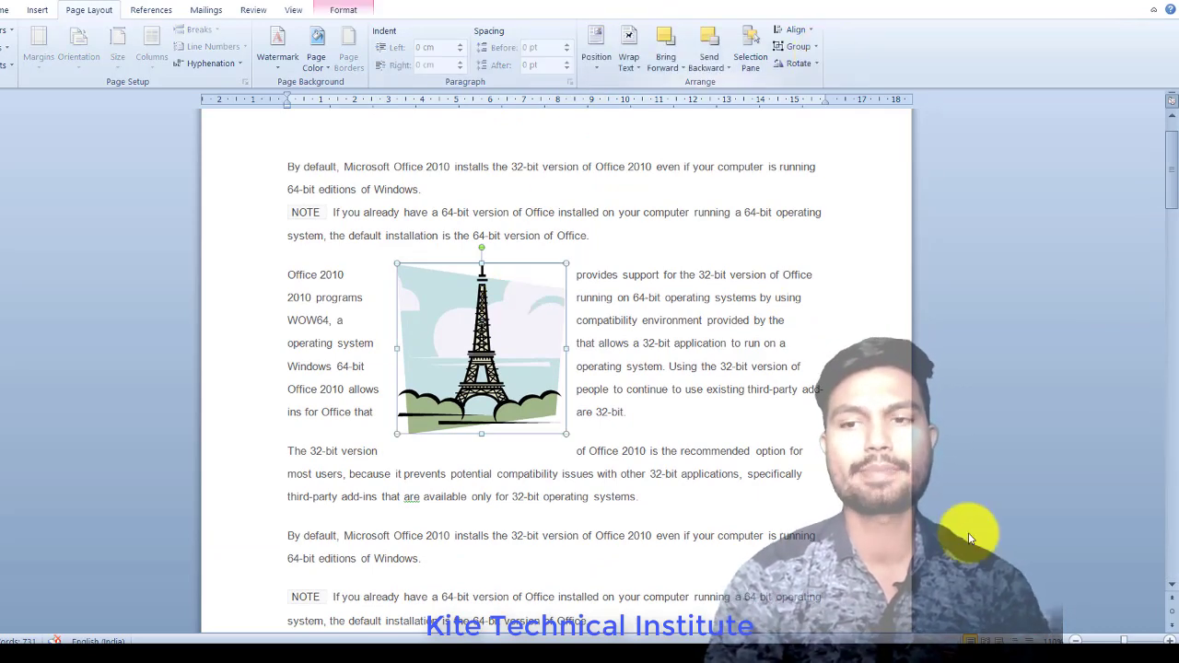
click(1097, 637)
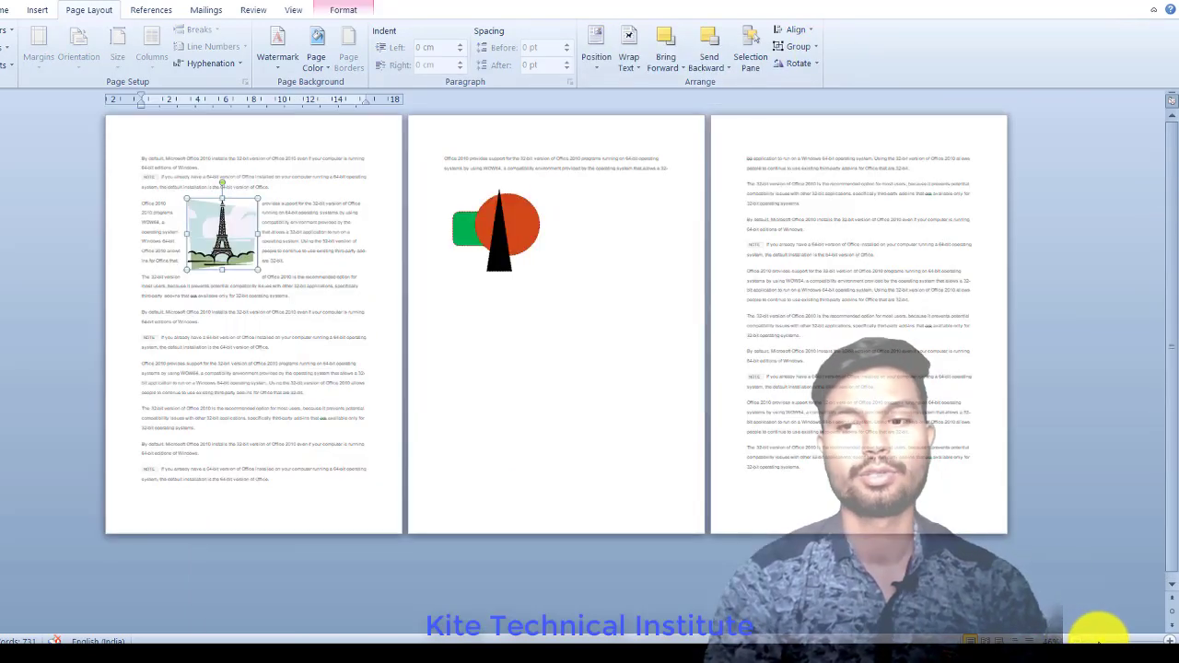
click(1108, 637)
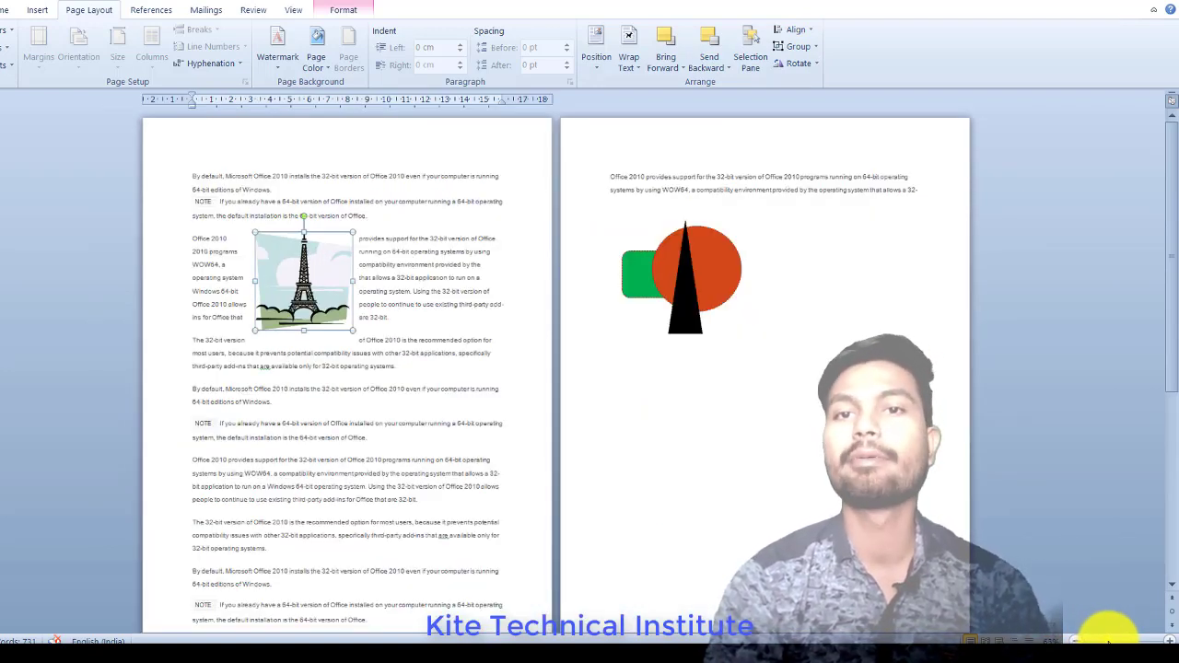
Position the Eiffel Tower top centre with text wrapping, then align it to the page's vertical middle
click(595, 65)
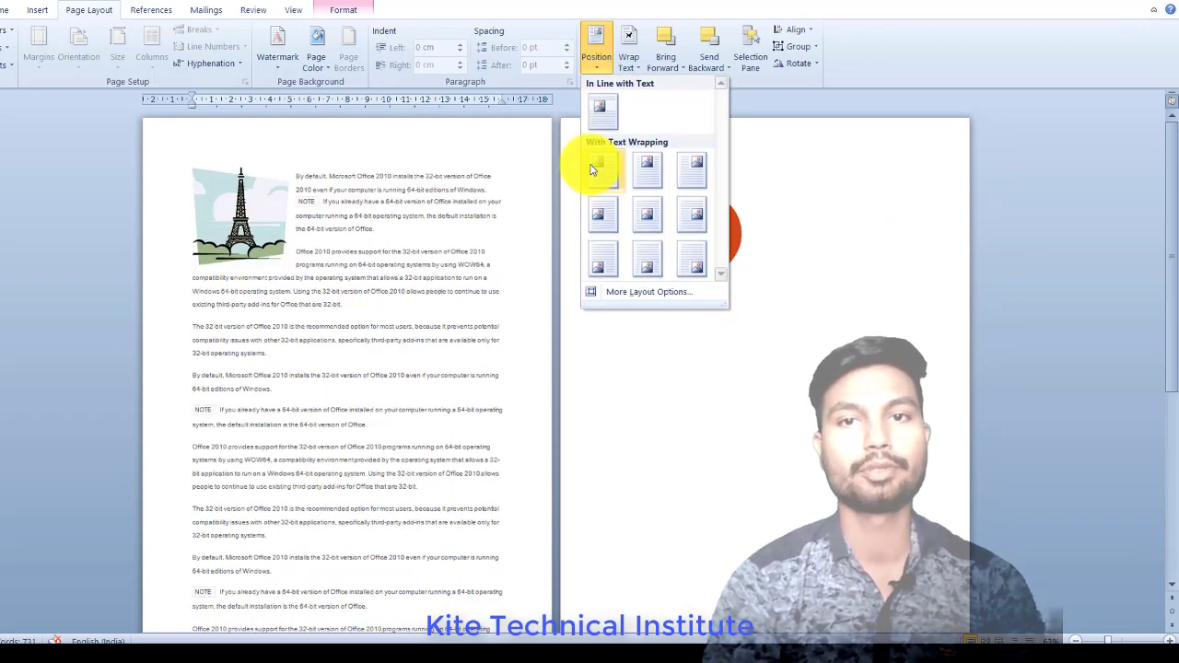
click(646, 166)
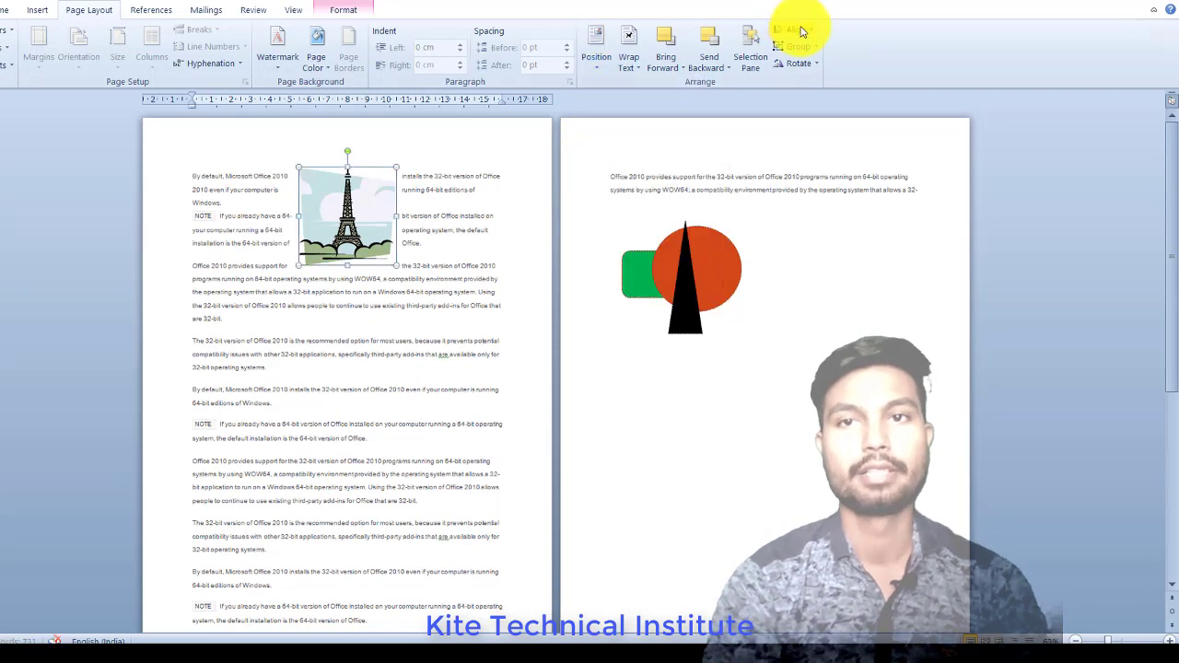
click(798, 31)
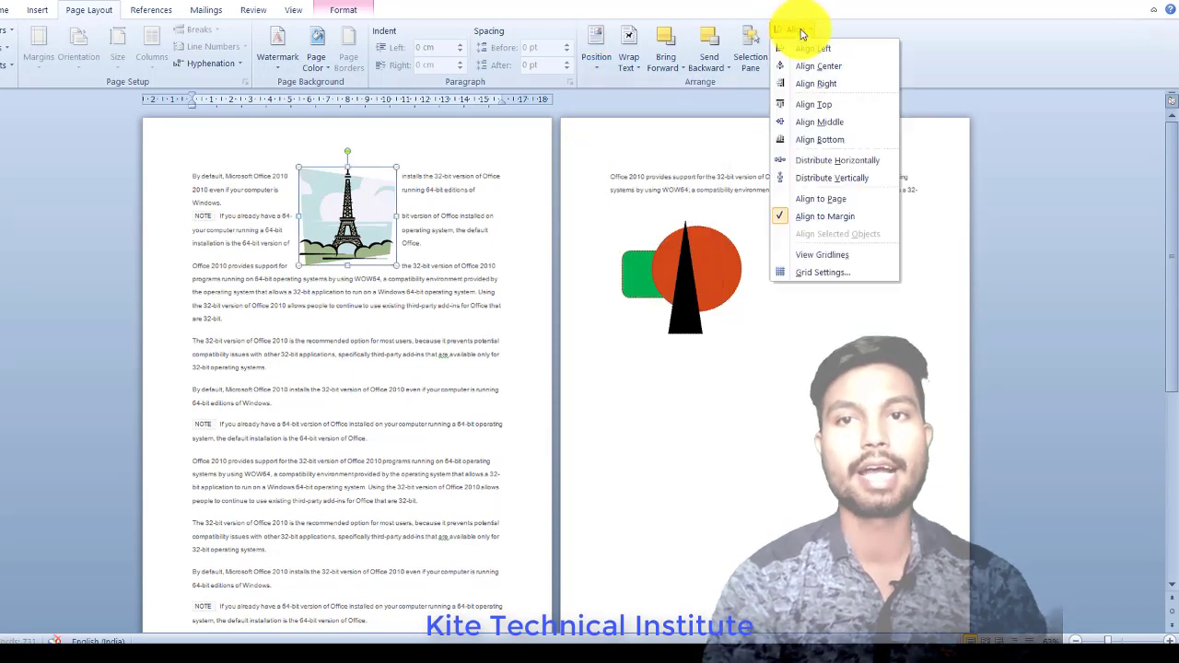
click(814, 131)
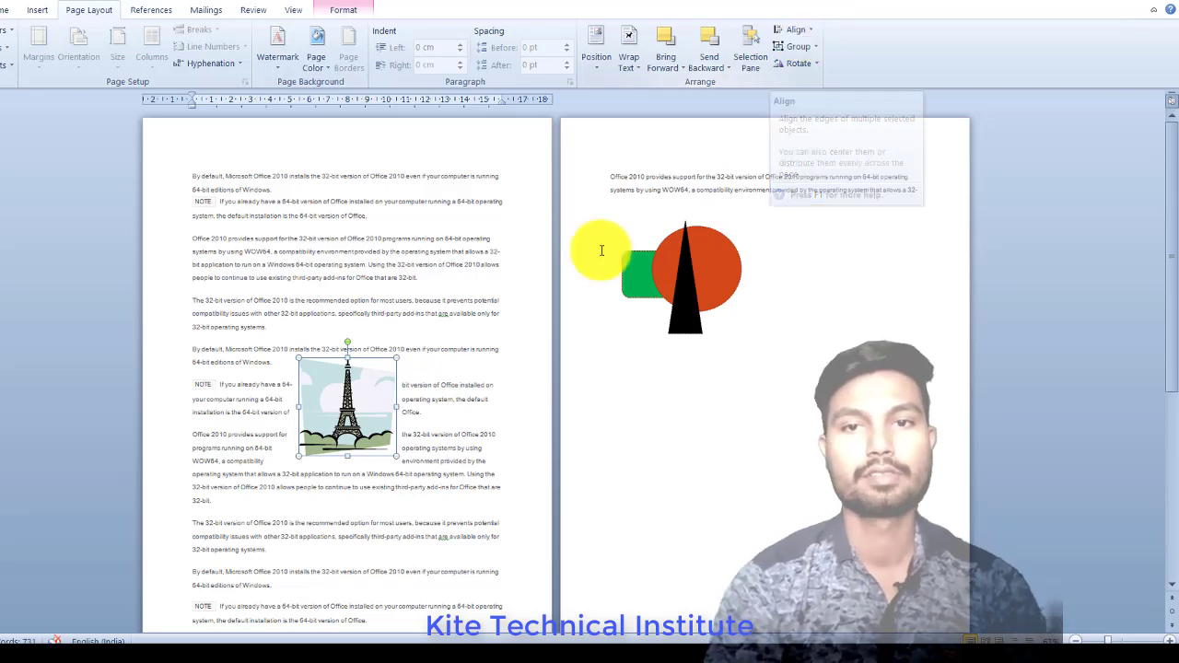
Zoom in on page two and select the orange circle and black triangle
click(770, 254)
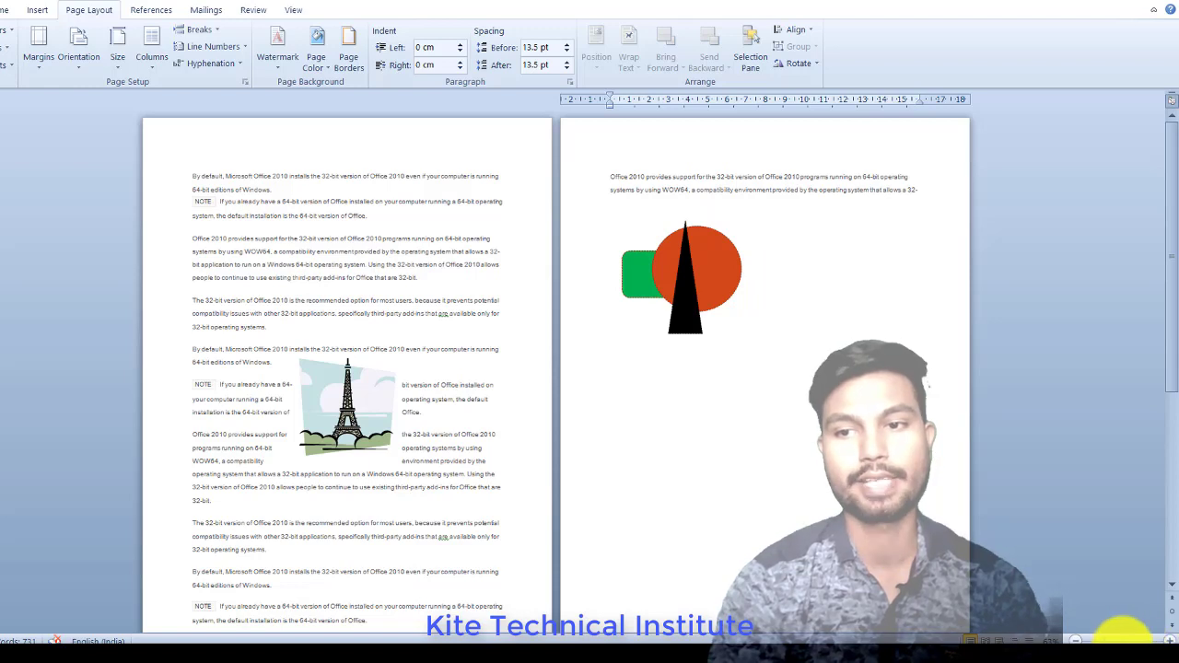
click(1121, 637)
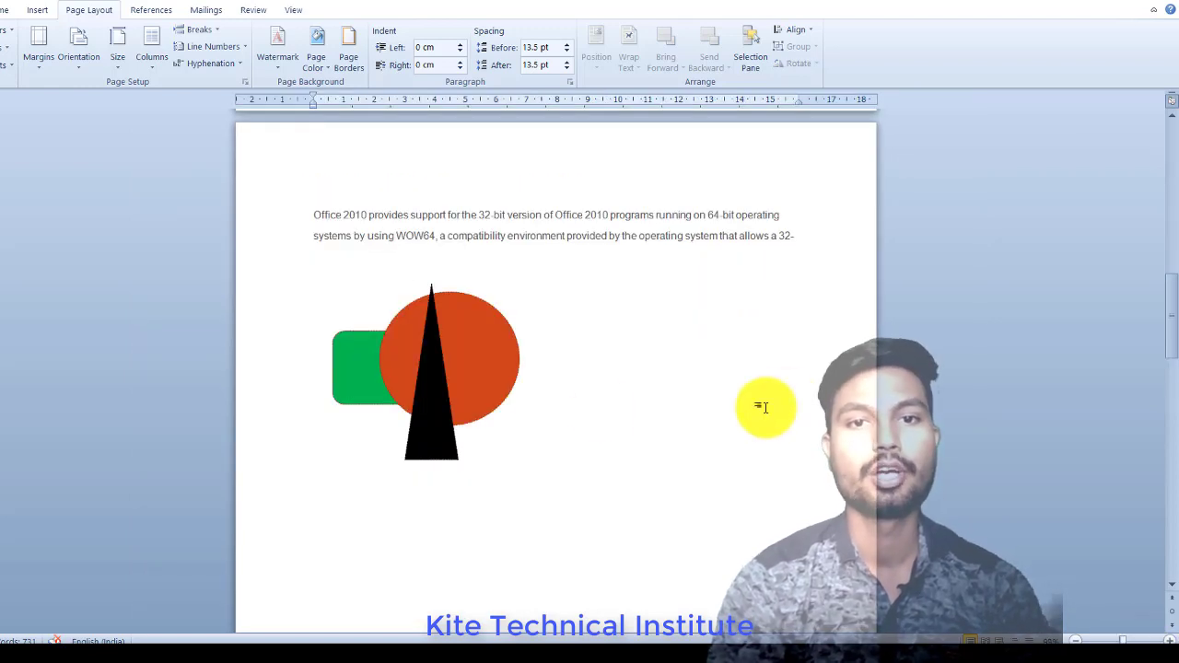
click(462, 374)
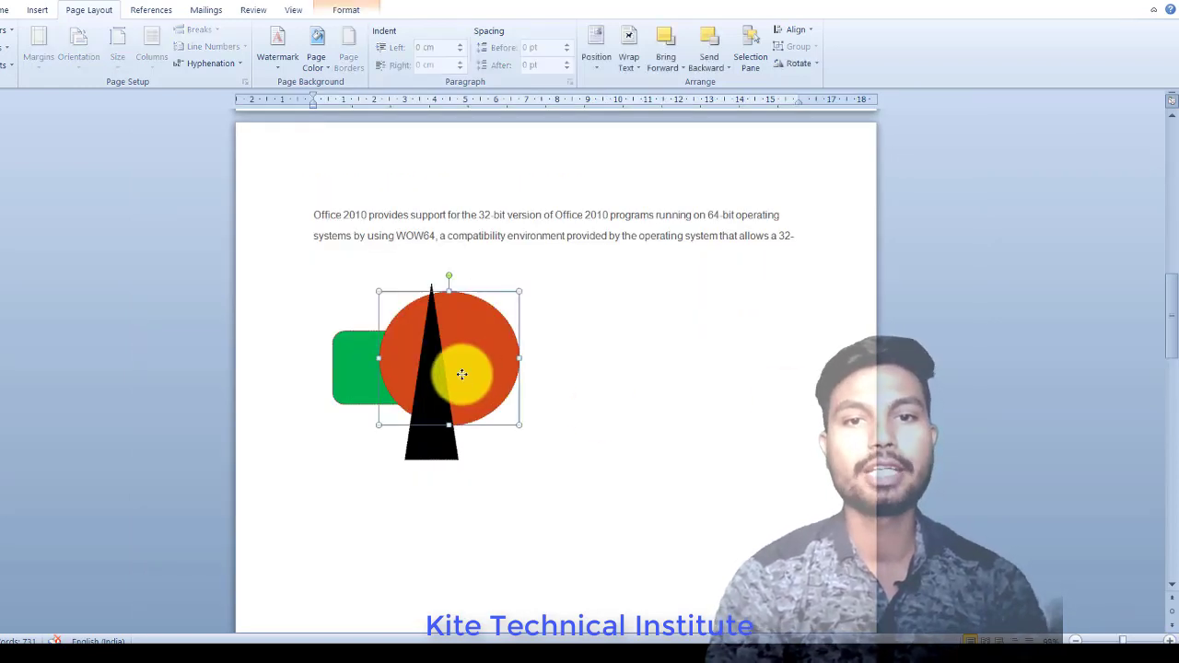
click(435, 448)
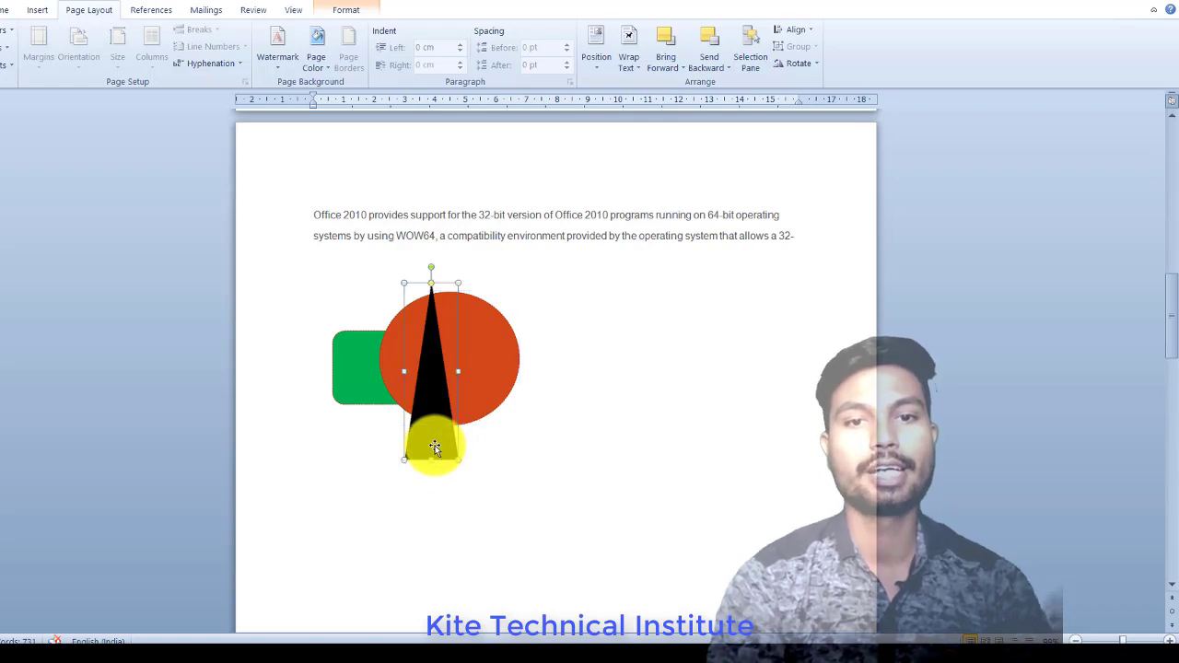
Select the green rounded rectangle, then Shift-add the orange circle and black triangle to the selection
click(357, 383)
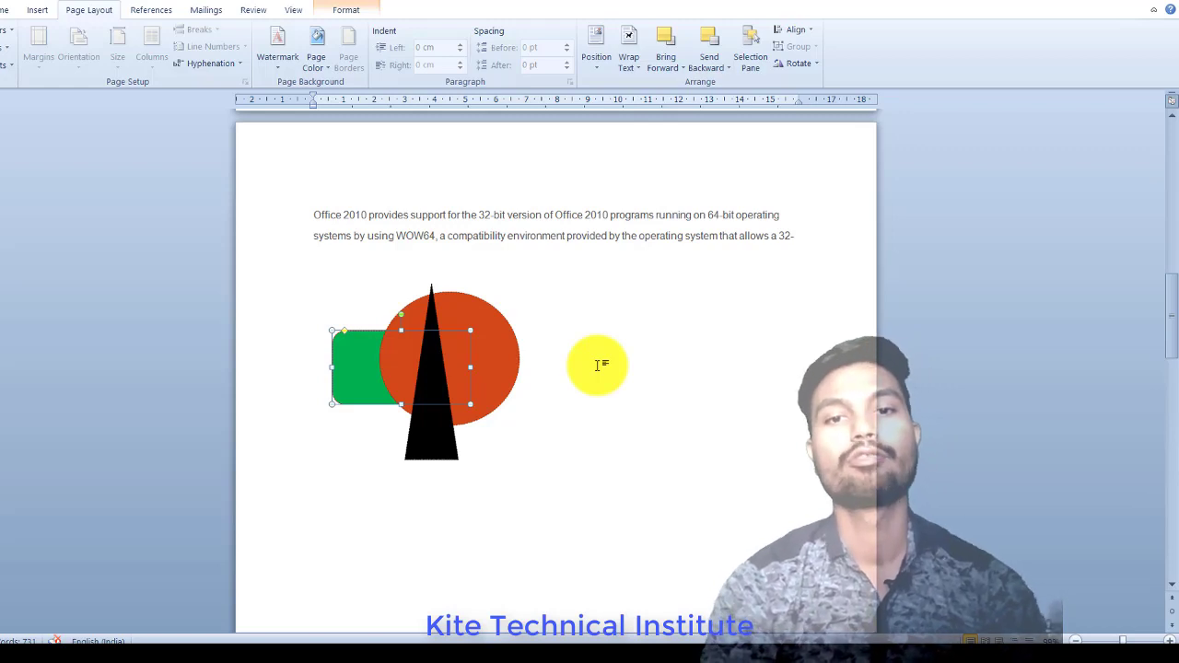
click(571, 364)
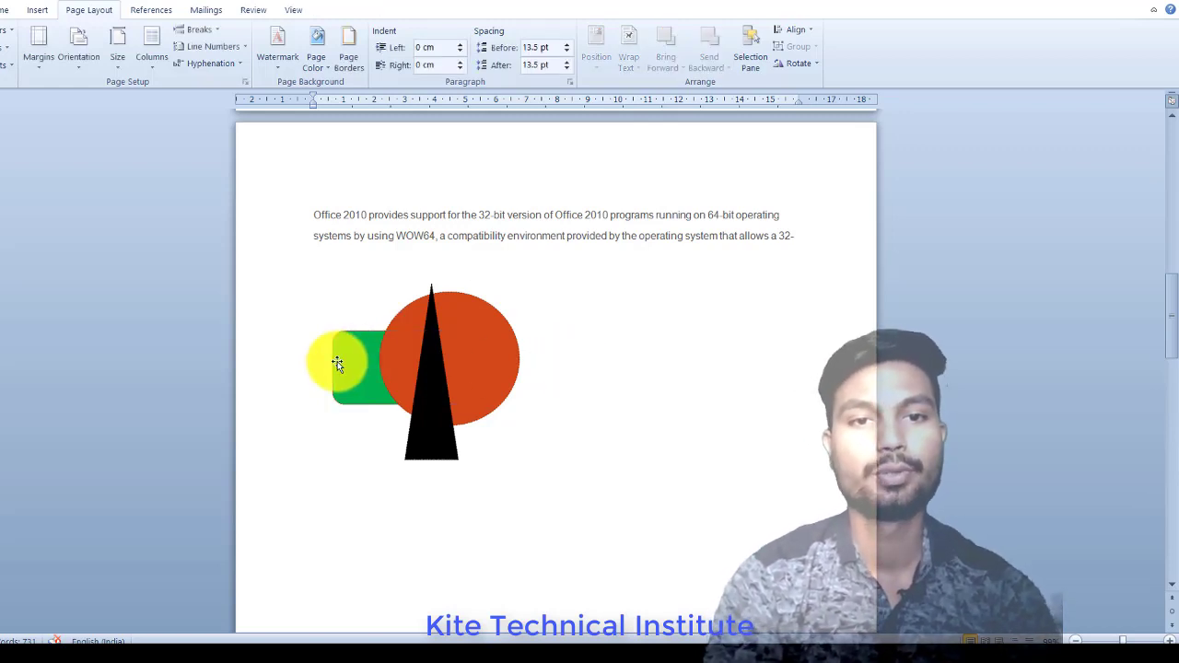
click(339, 360)
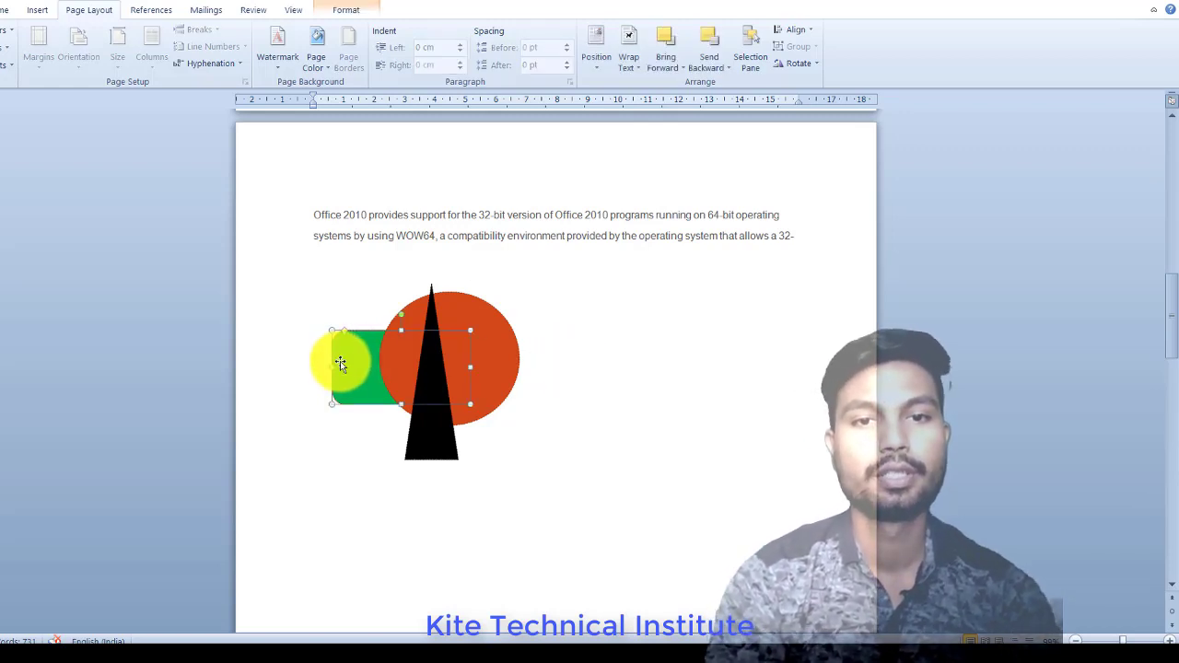
ctrl+click(505, 371)
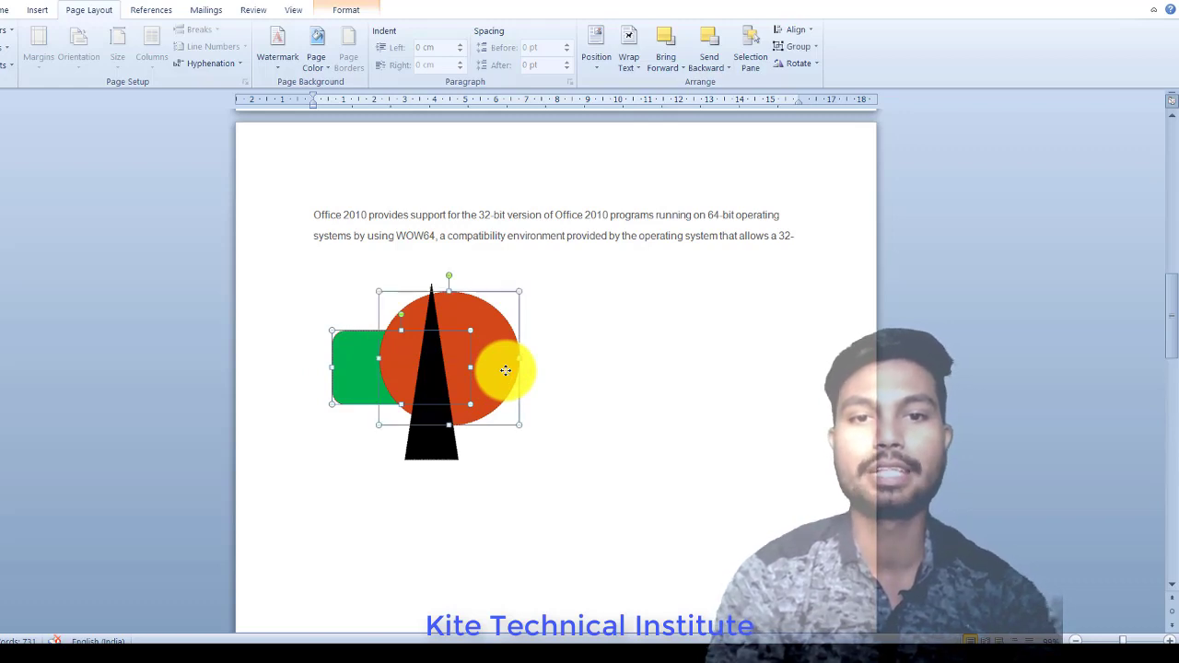
ctrl+click(428, 443)
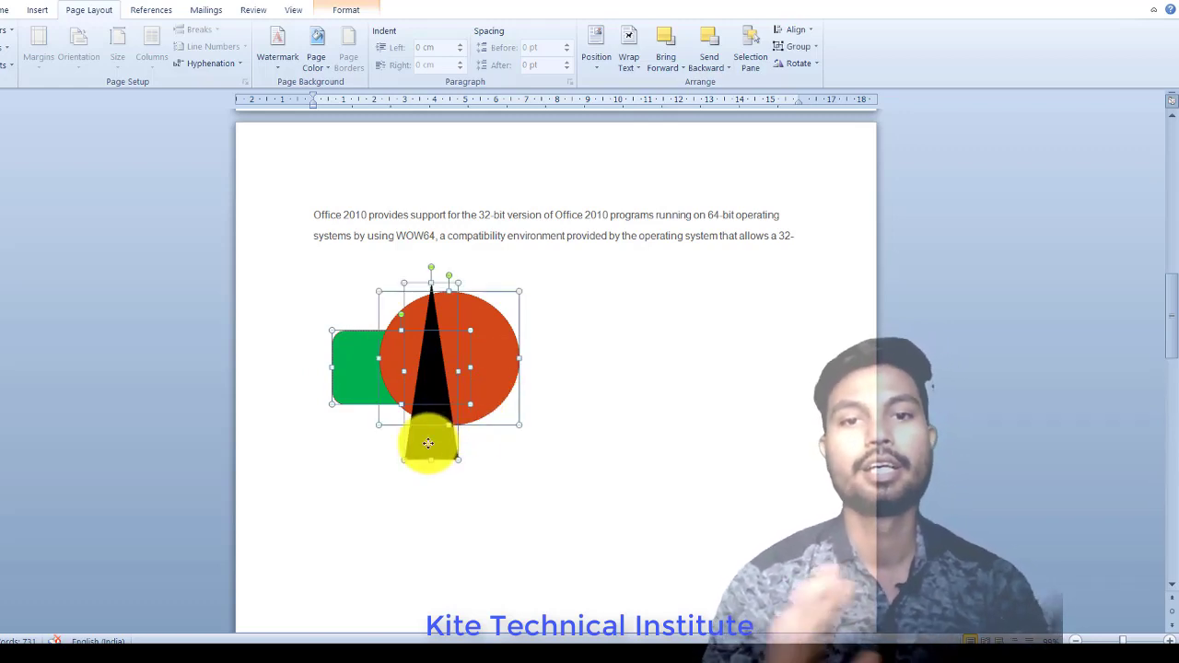
Group the green rectangle, orange circle and black triangle into one object and reselect it
click(798, 46)
click(801, 70)
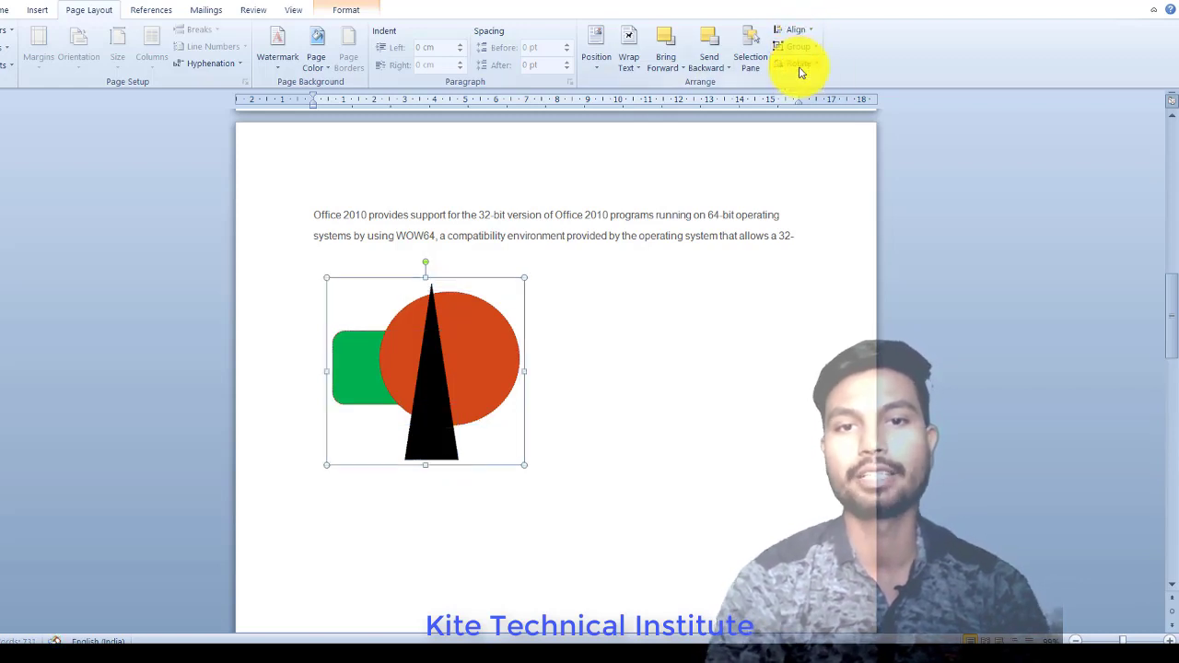
click(668, 467)
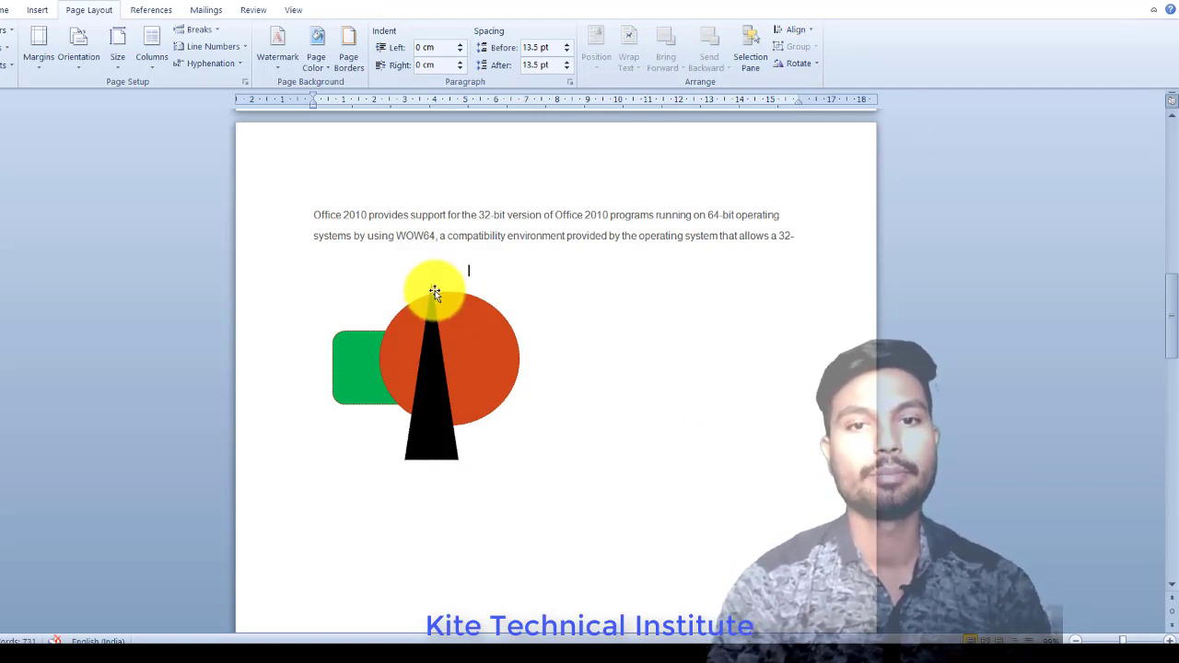
click(413, 350)
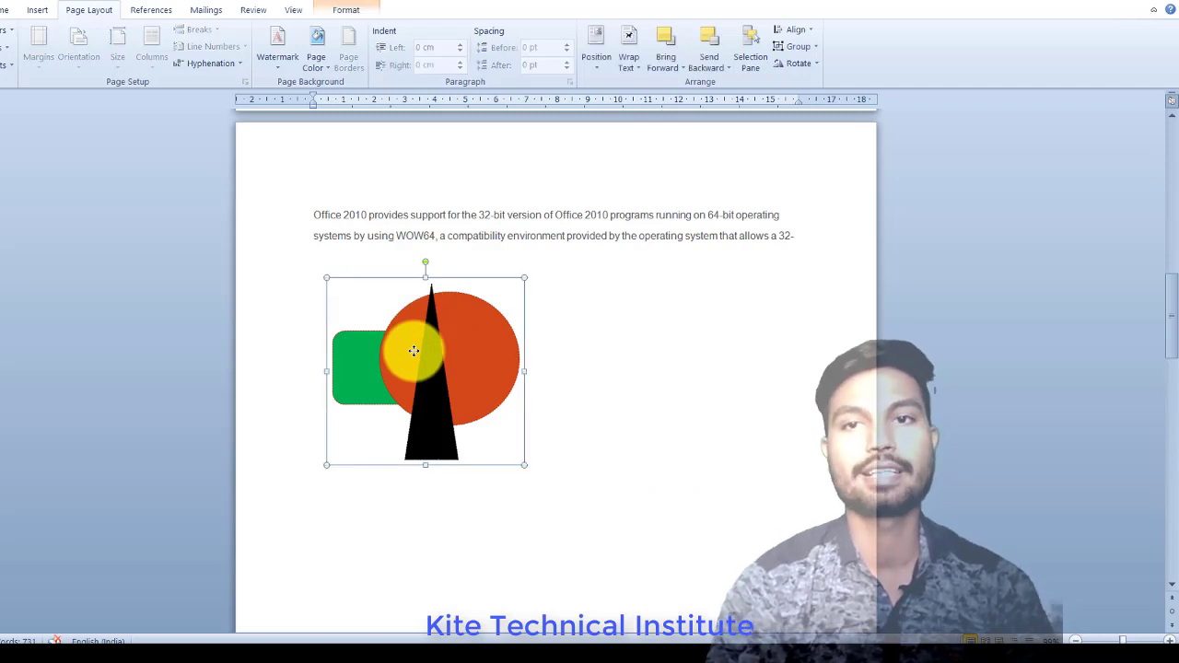
Click on and off the shapes repeatedly to confirm the group selects as a single object
click(772, 379)
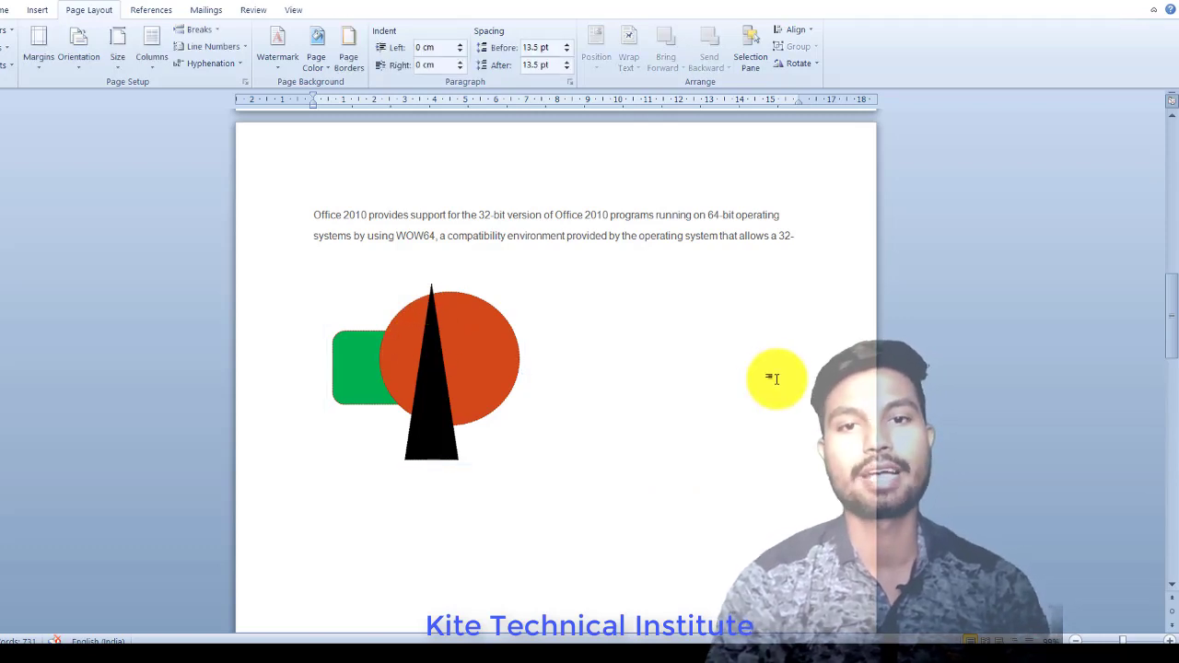
click(485, 334)
click(681, 366)
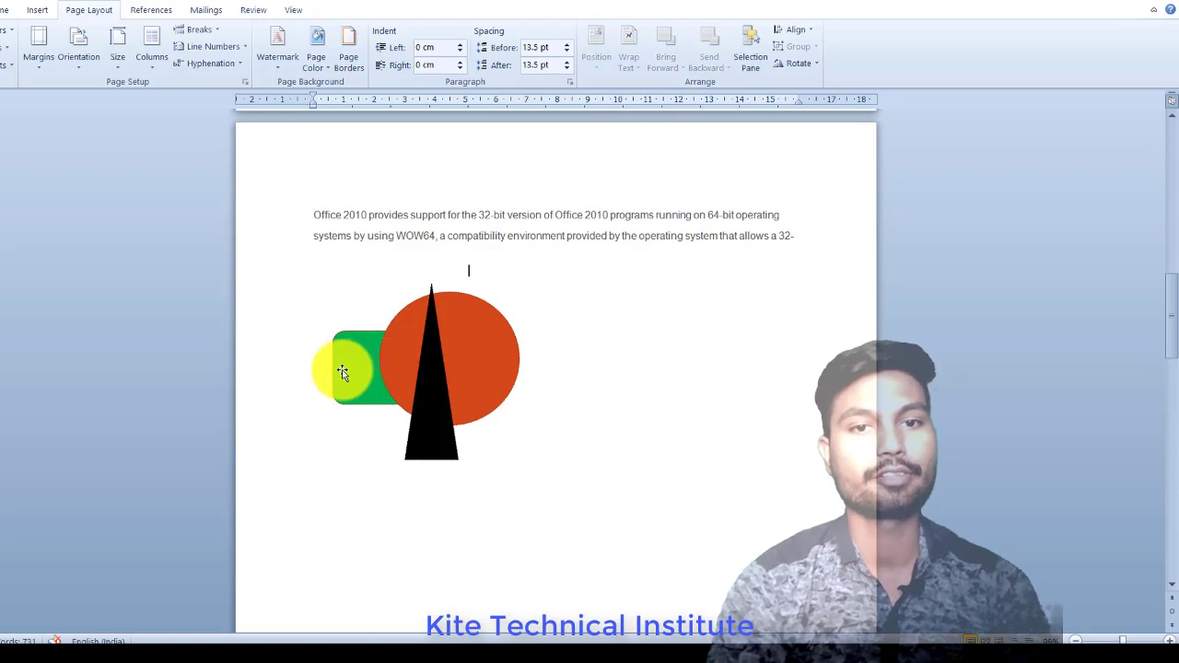
click(342, 369)
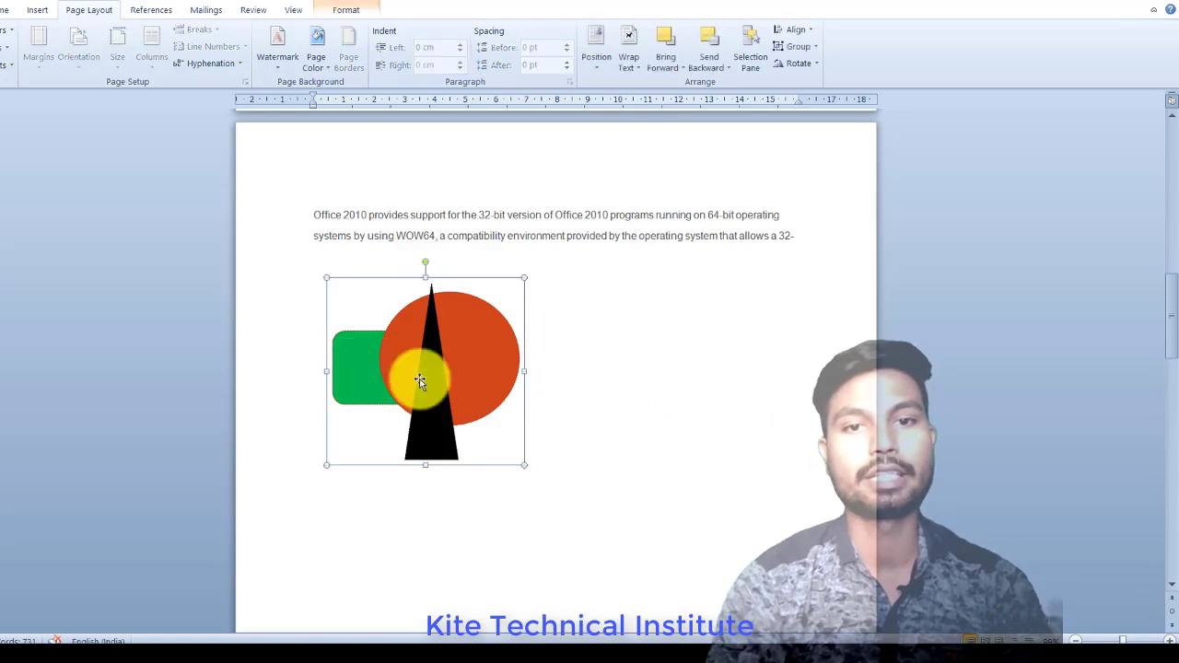
click(407, 448)
click(605, 415)
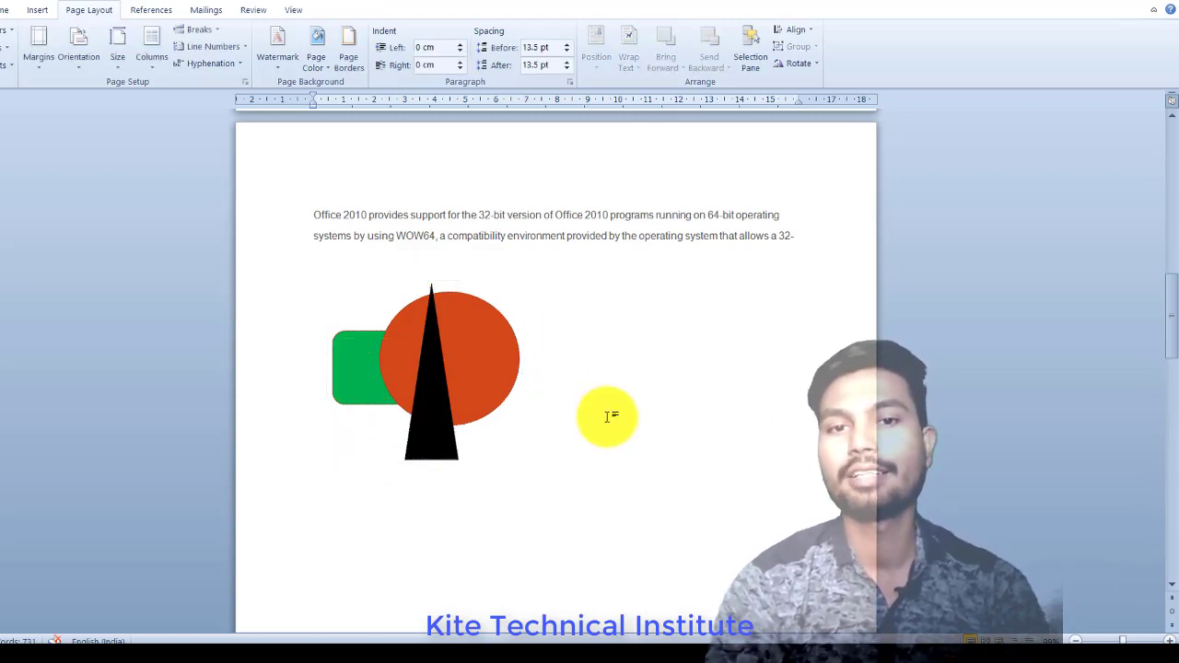
click(443, 419)
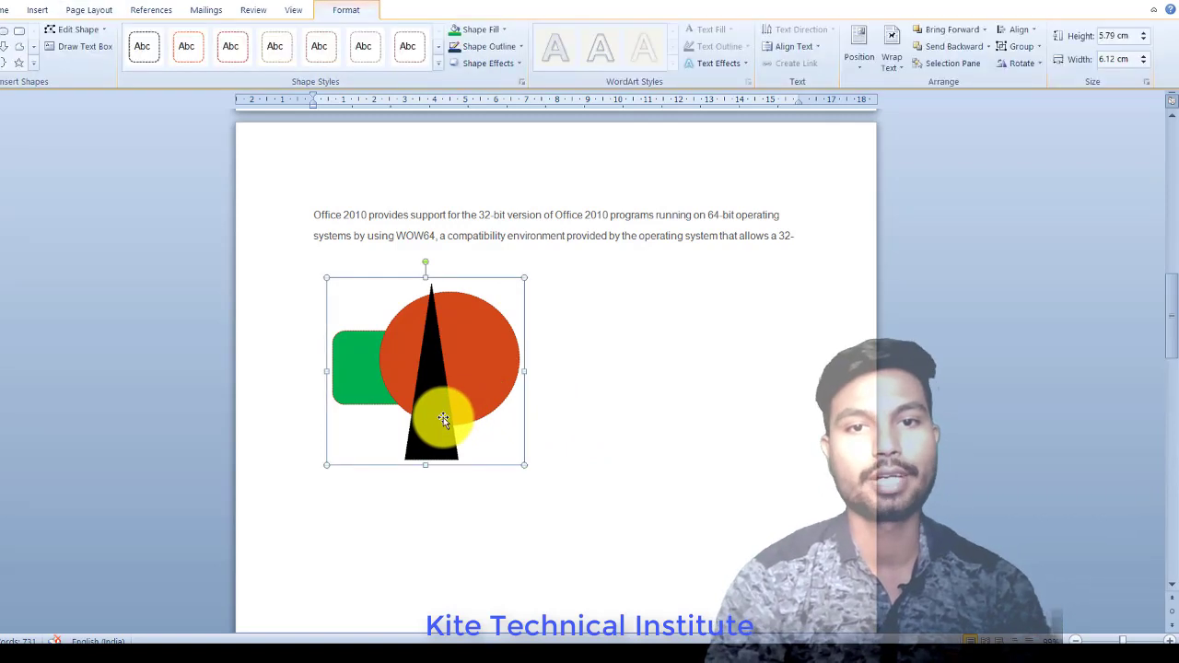
Drag the group's corner handle to make it 6.74 cm high by 7.83 cm wide
click(443, 417)
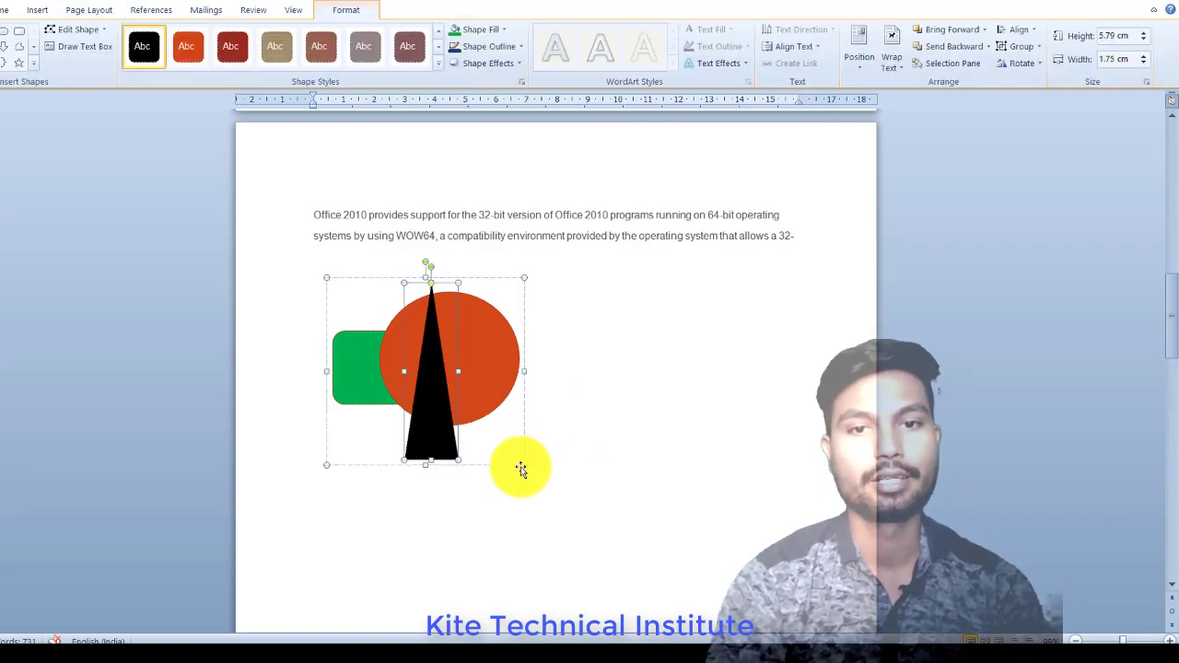
drag(521, 467, 571, 489)
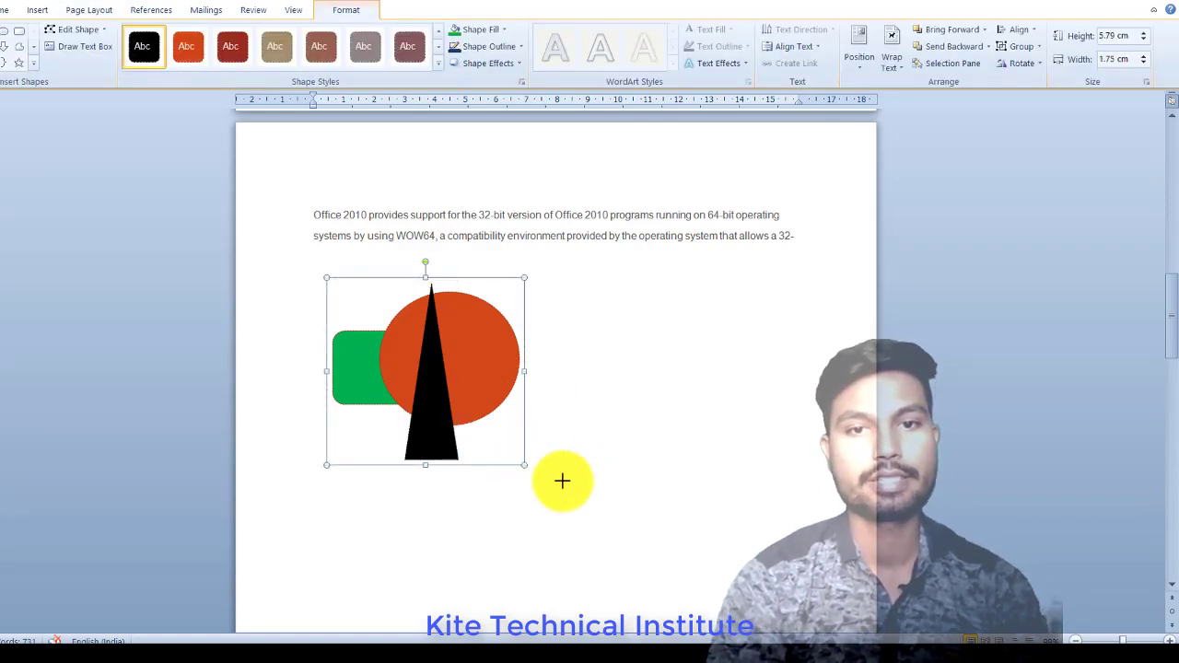
click(637, 459)
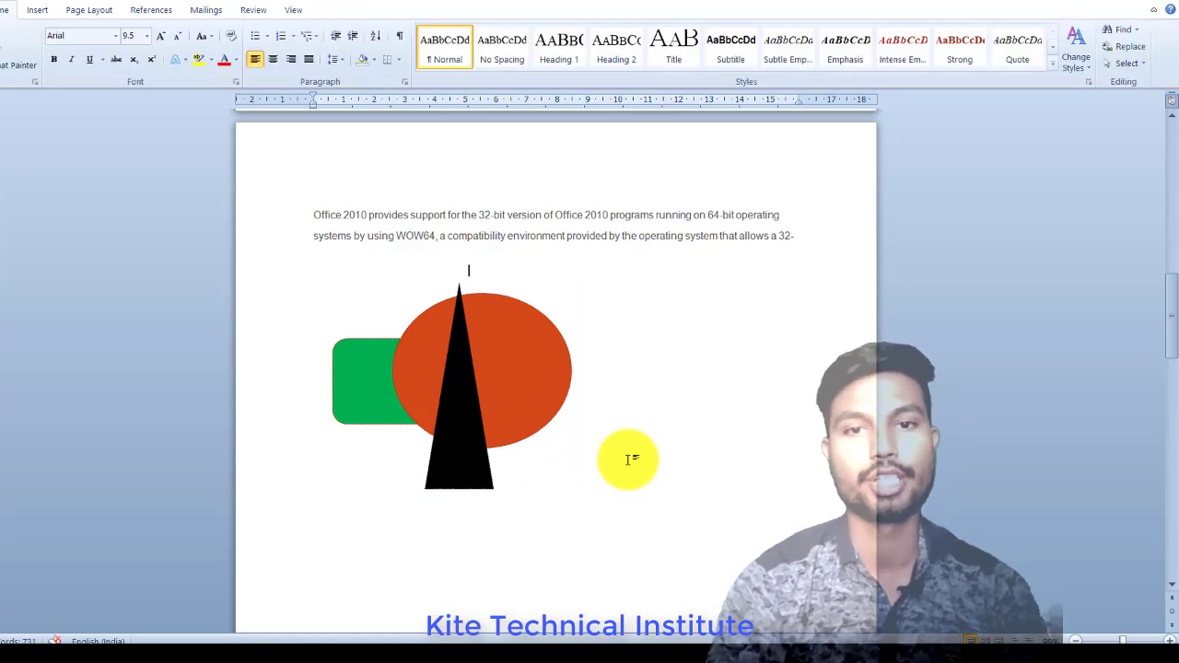
click(352, 356)
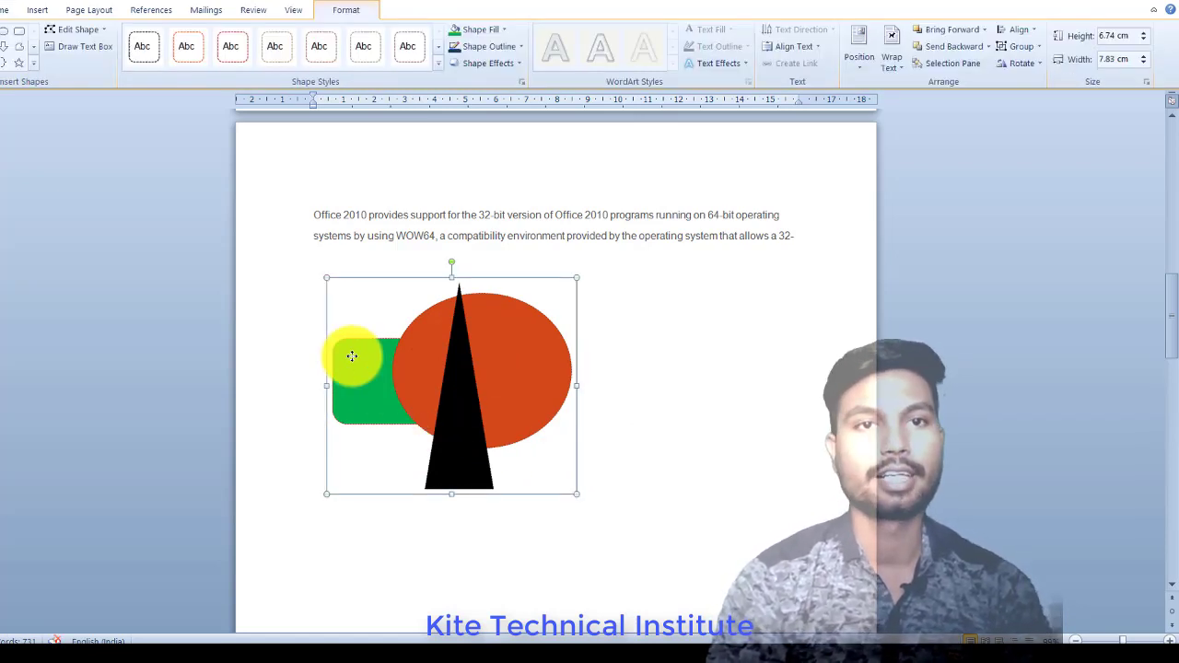
Ungroup the shapes into separate objects from Page Layout's Group menu
click(79, 16)
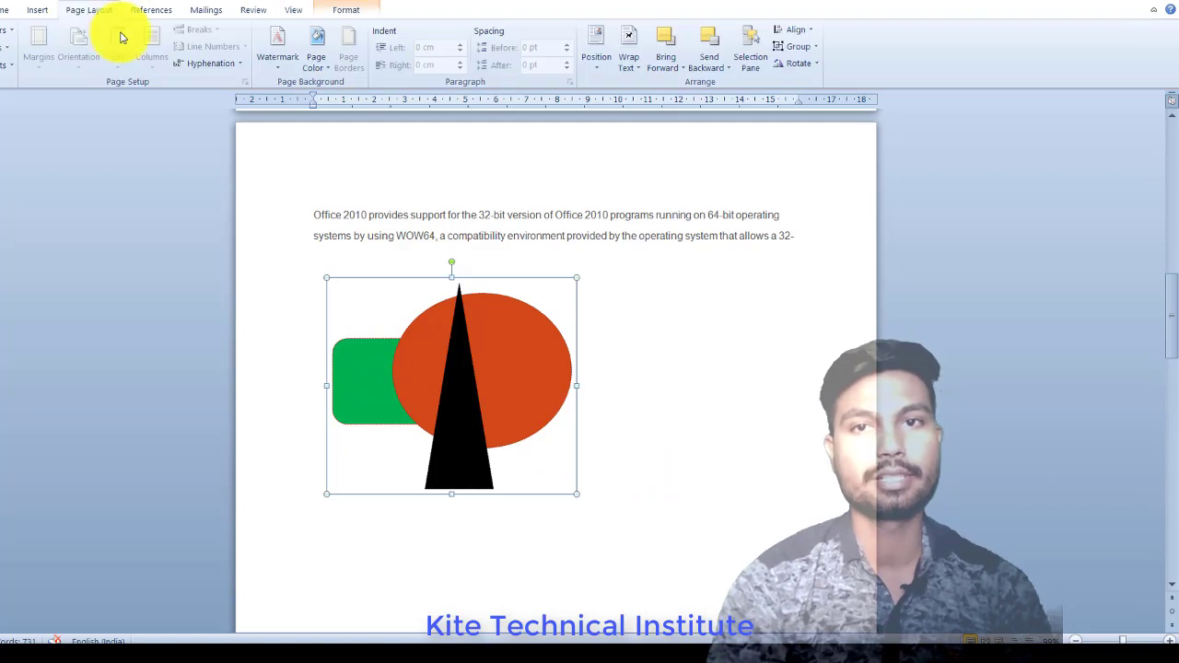
click(814, 48)
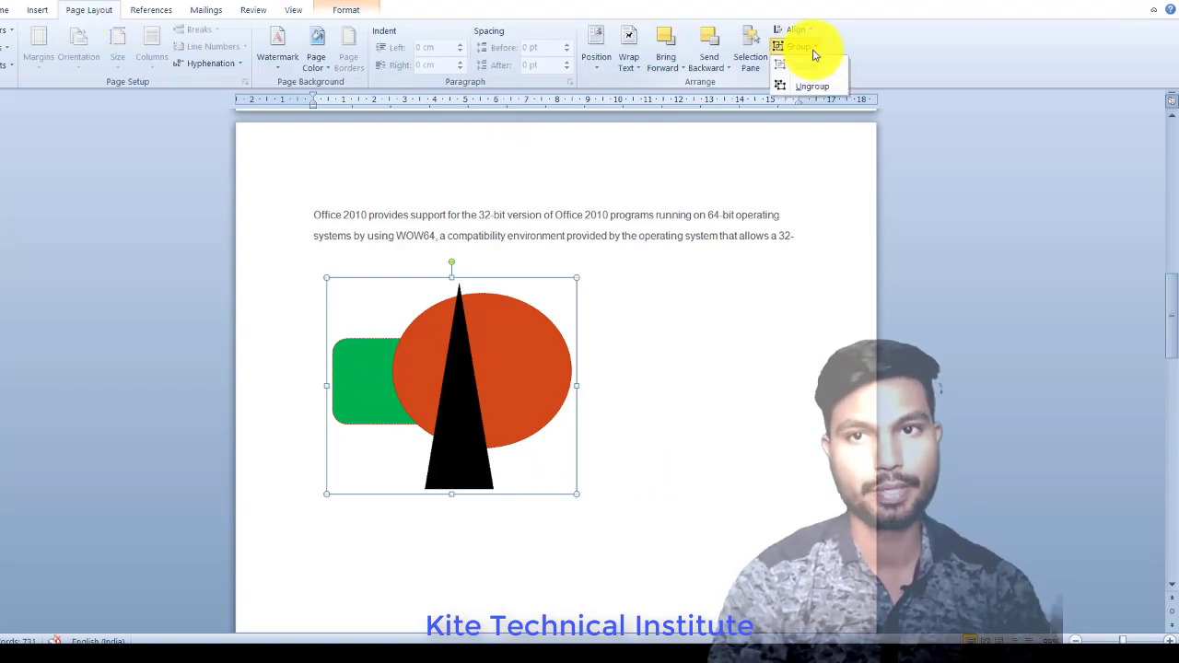
click(814, 88)
click(764, 391)
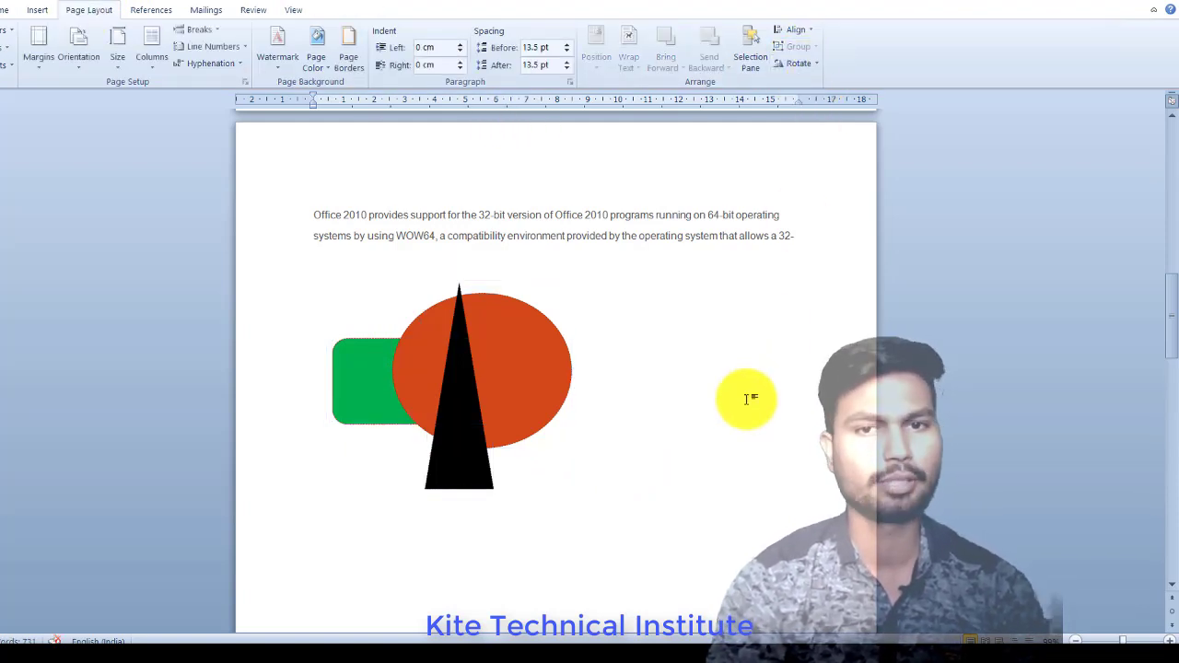
Move the orange ellipse right and the black triangle slightly left, then scroll up to the Eiffel Tower
drag(506, 365, 590, 369)
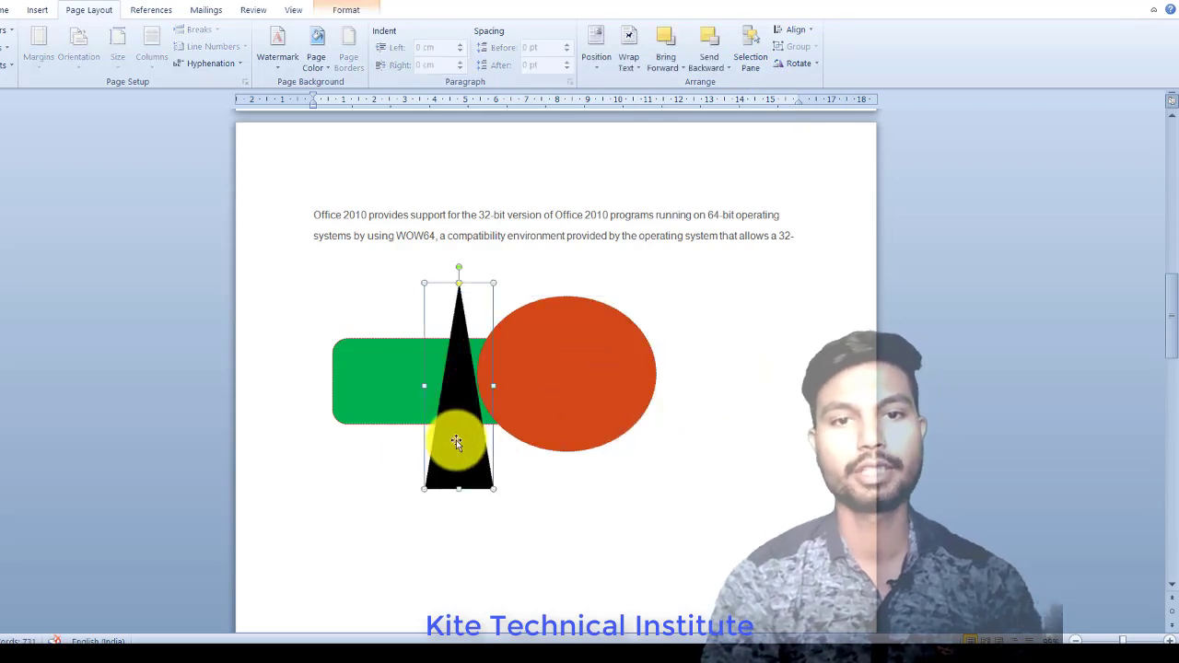
drag(457, 440, 417, 449)
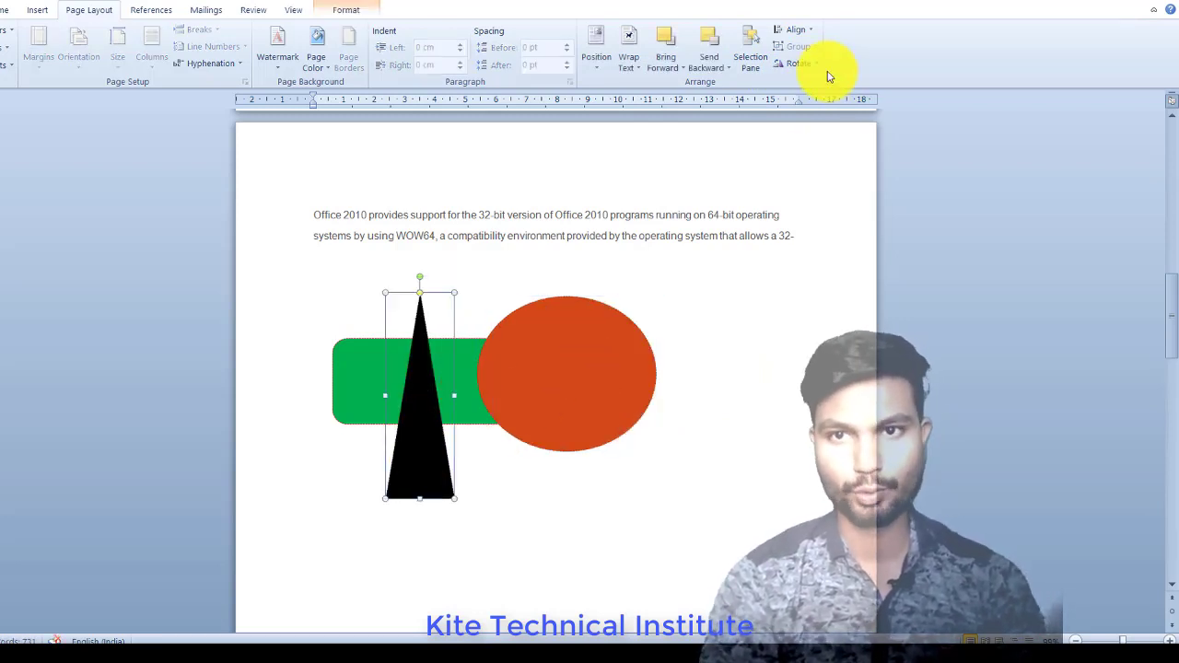
drag(1170, 362, 1175, 235)
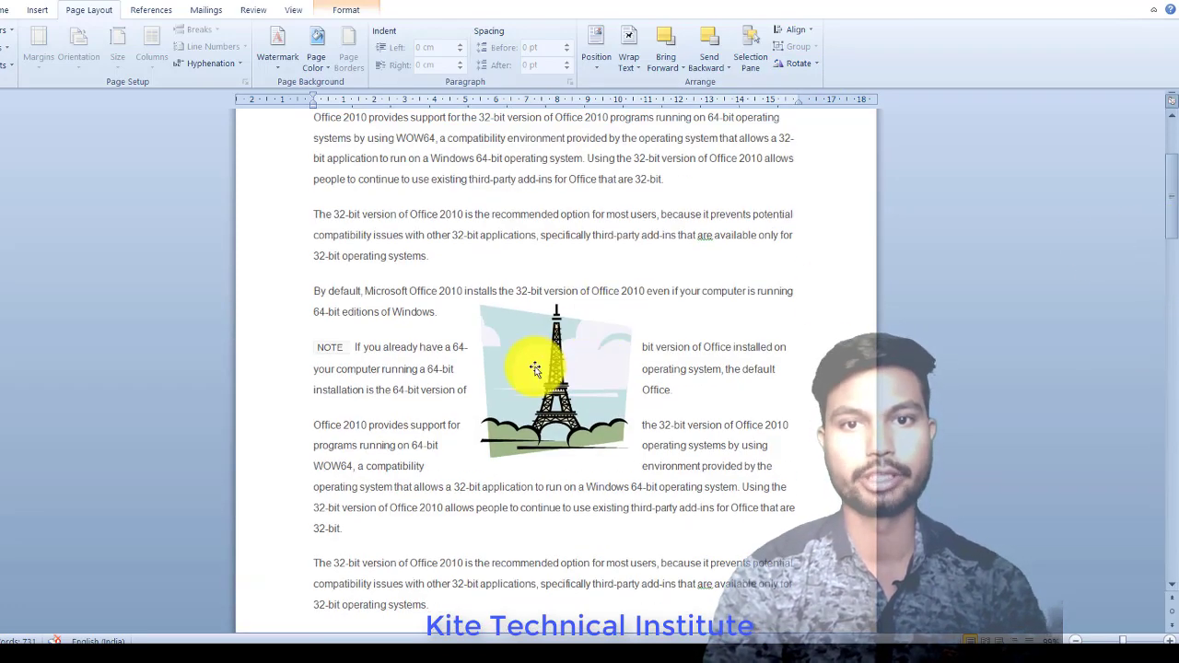
click(540, 337)
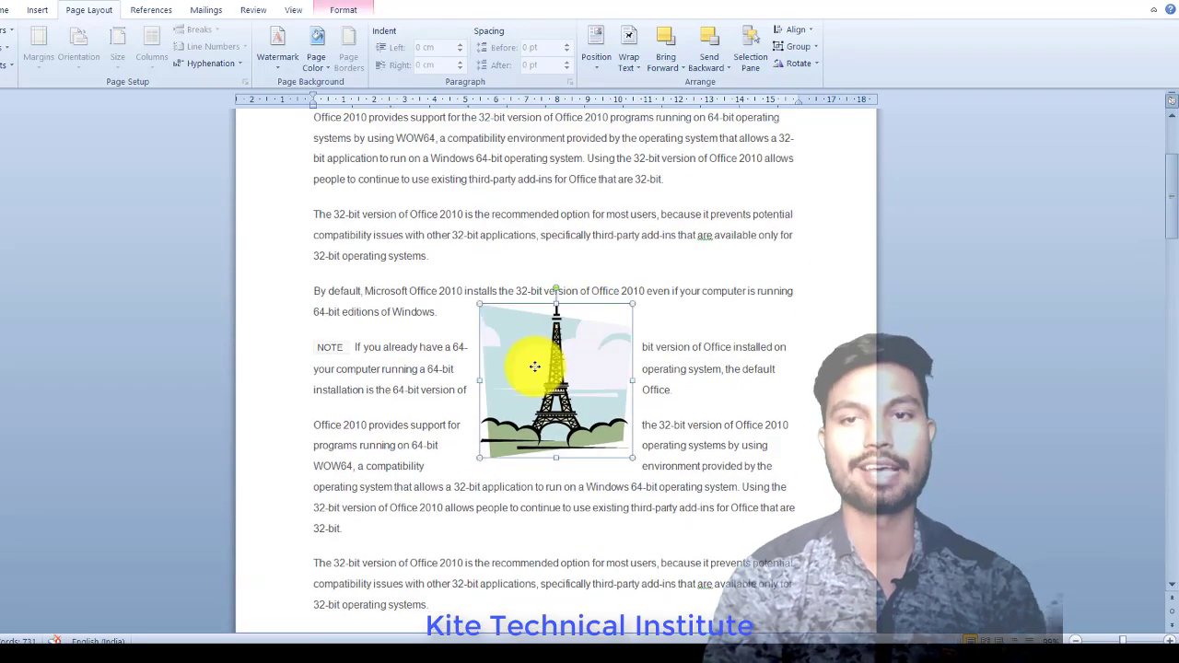
click(798, 63)
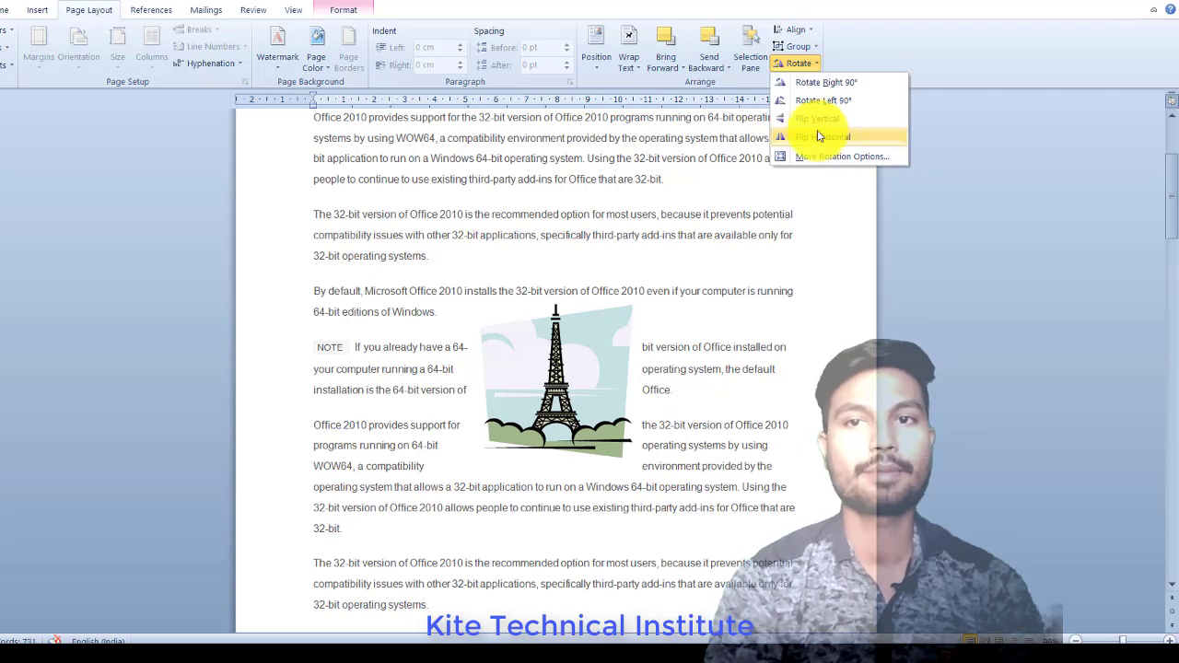
click(805, 101)
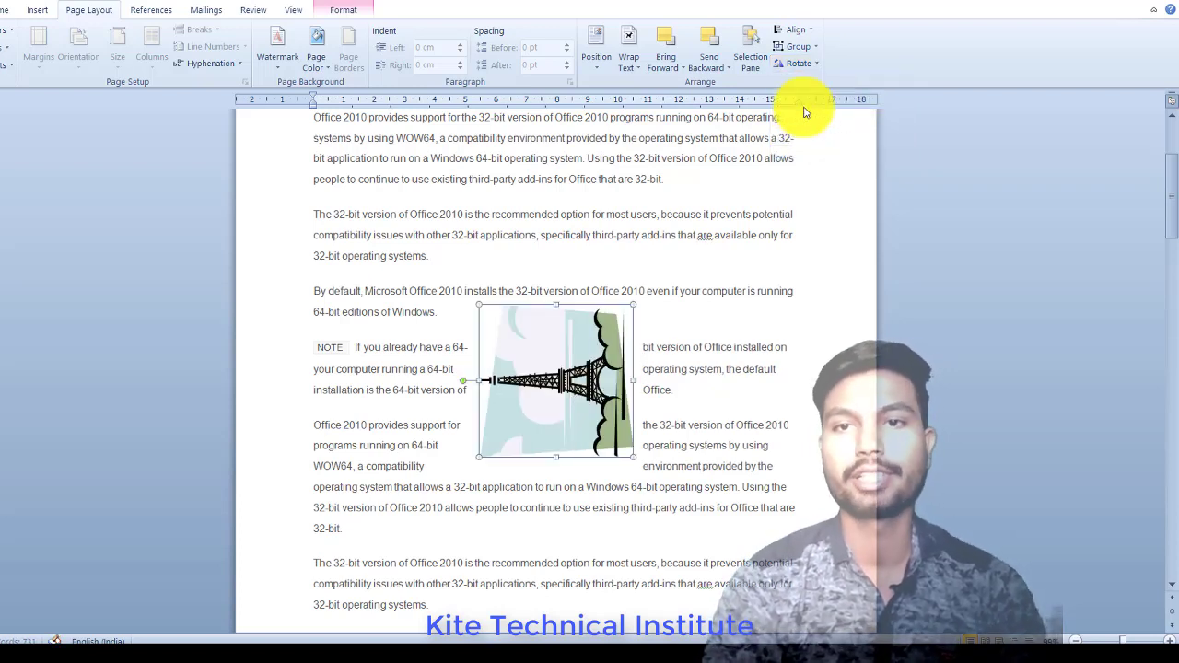
click(796, 63)
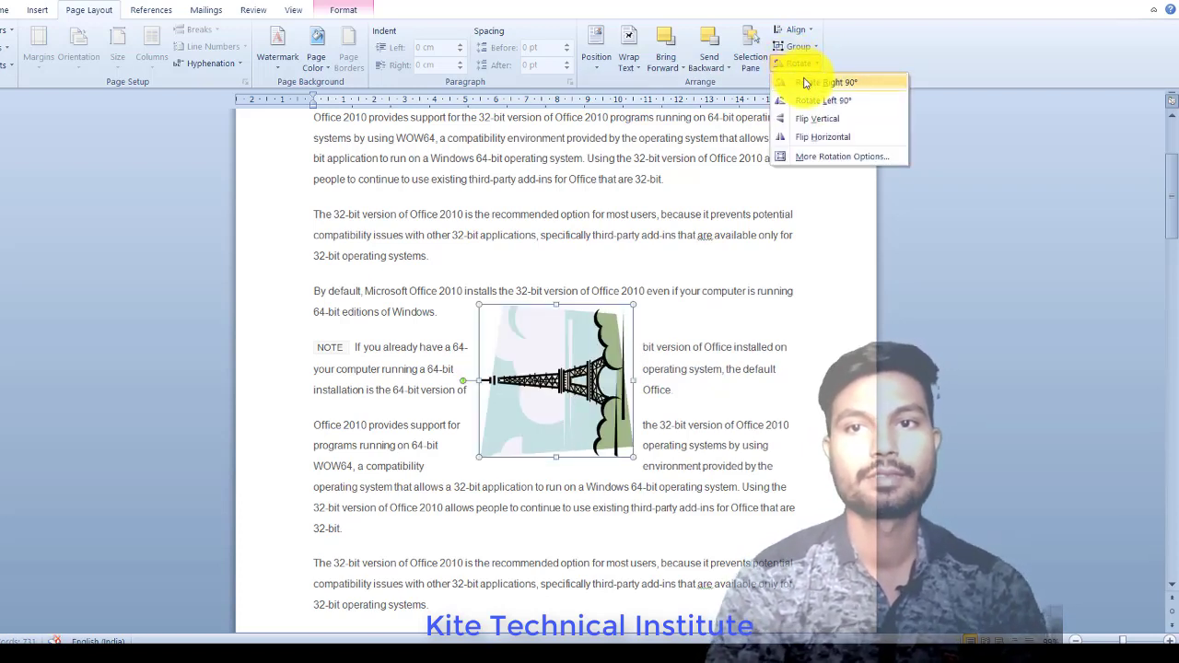
click(805, 83)
click(794, 63)
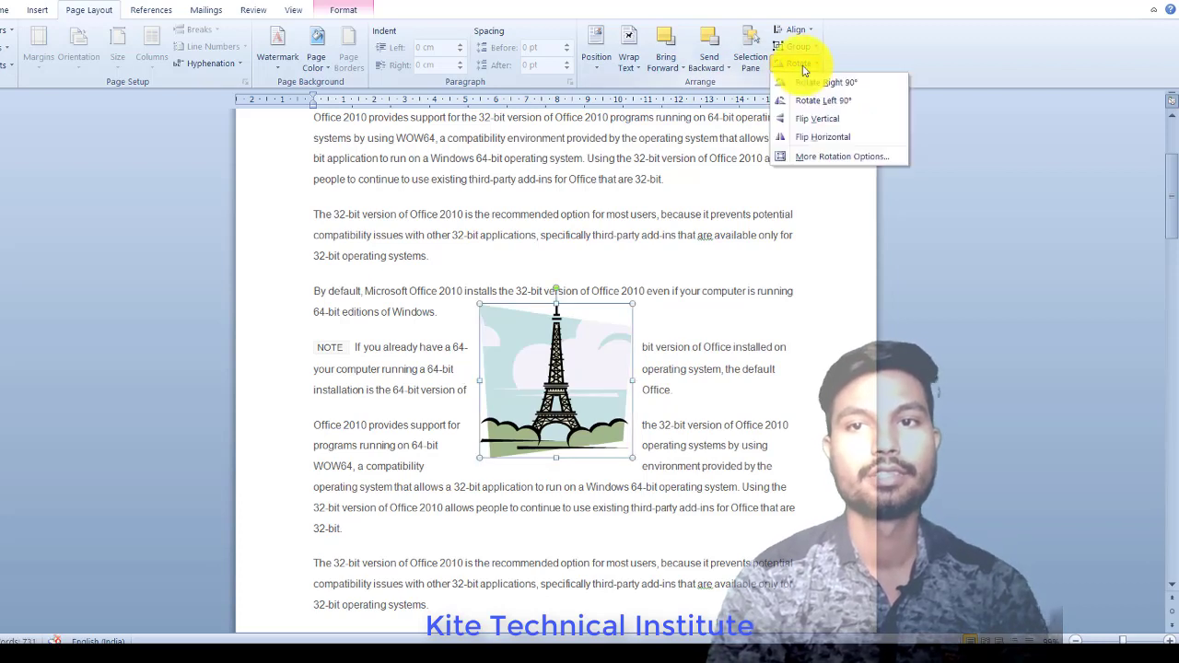
click(822, 120)
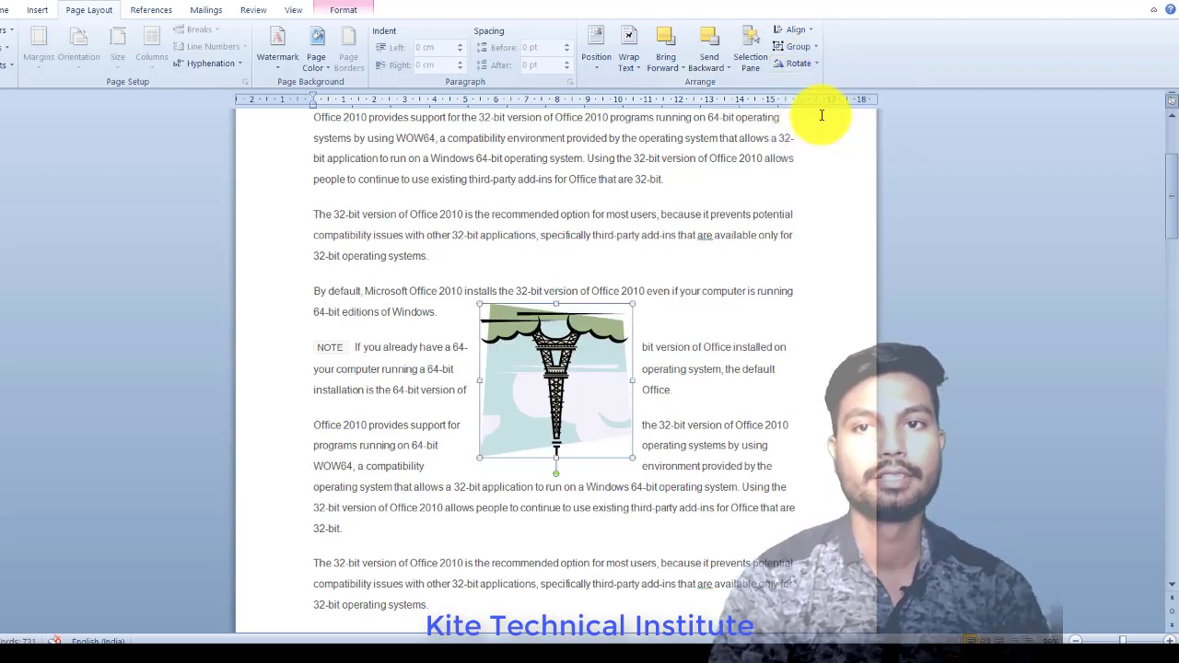
click(815, 65)
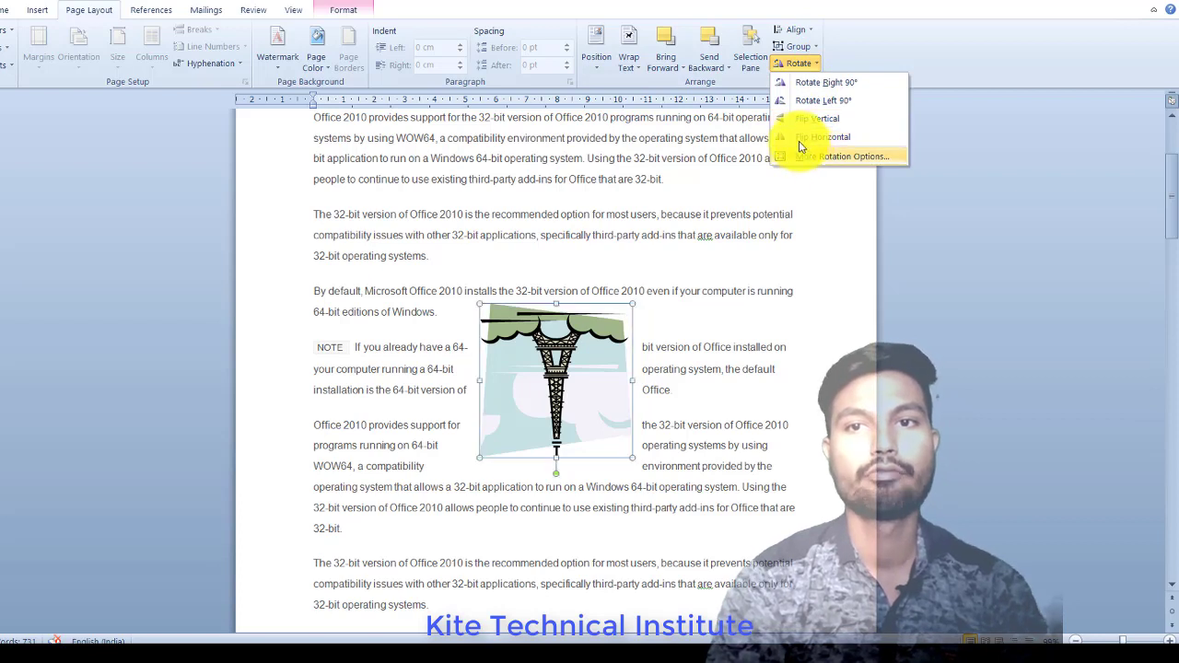
click(800, 138)
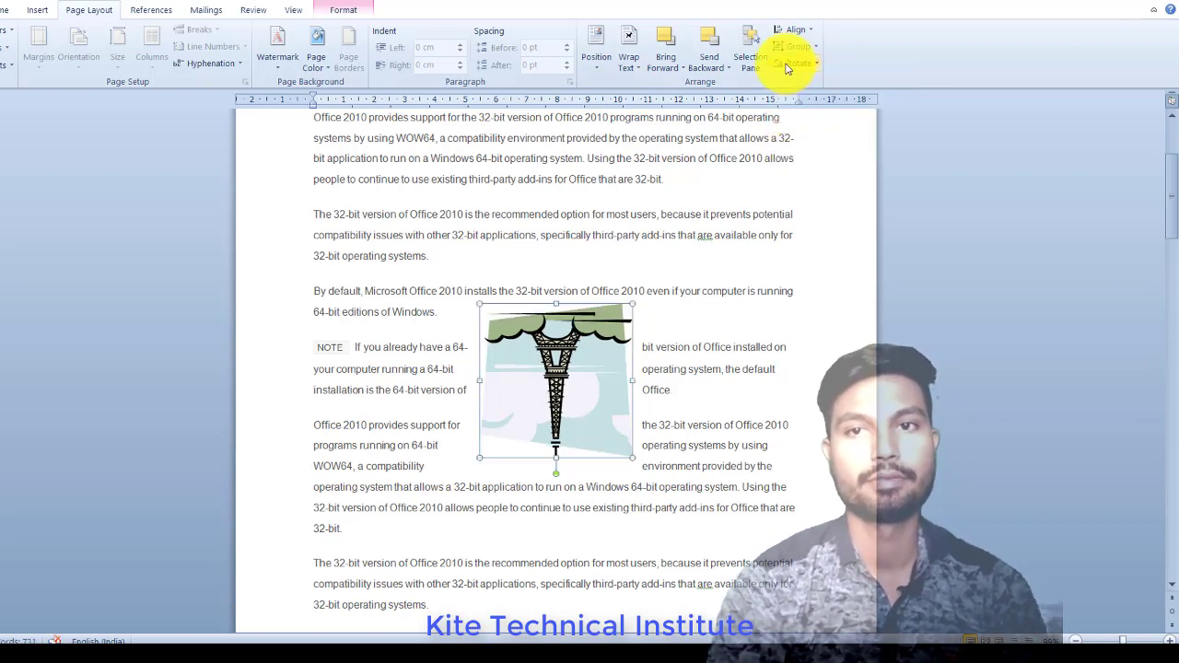
click(798, 62)
click(834, 140)
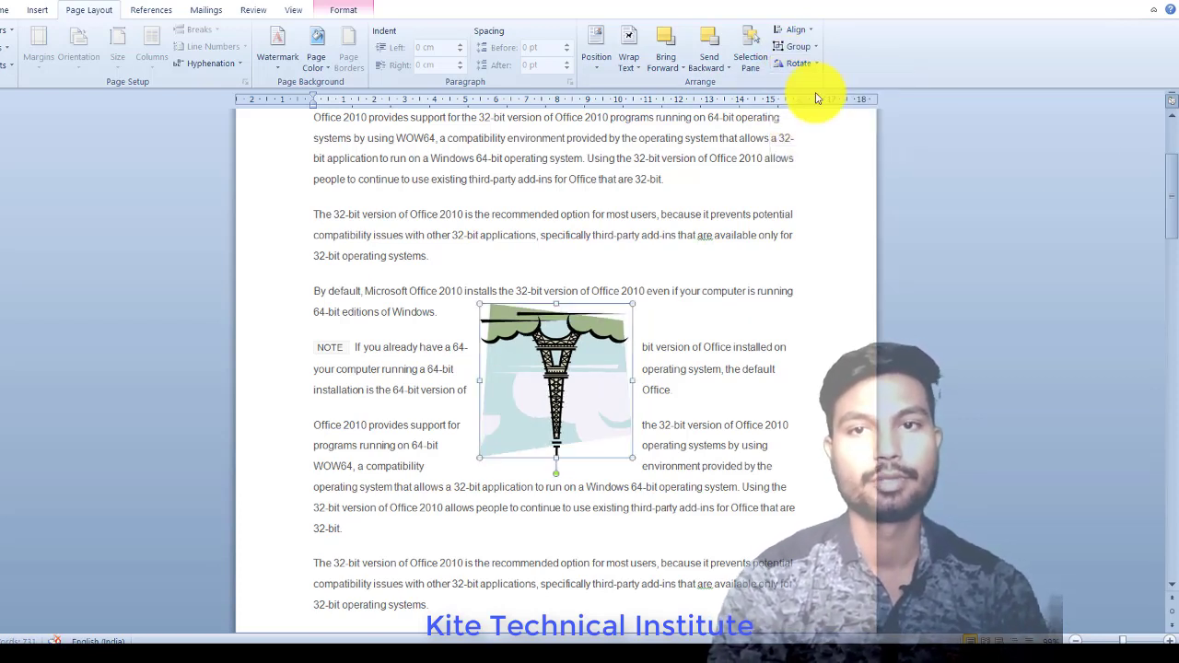
click(810, 63)
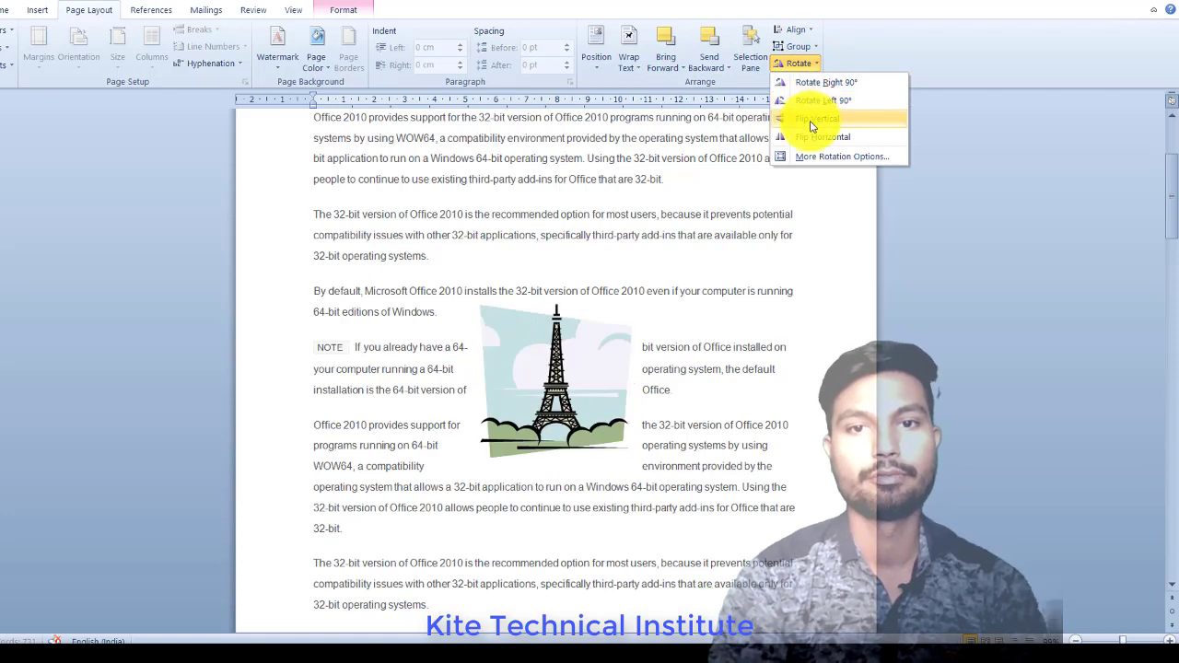
click(813, 120)
click(819, 295)
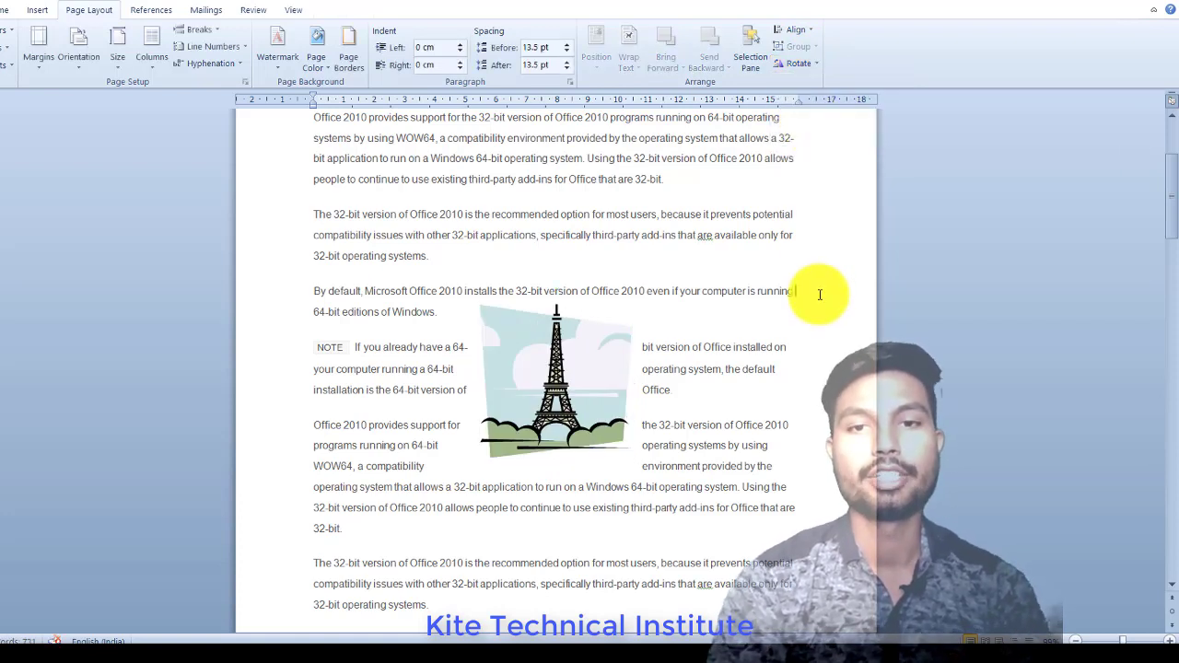
click(549, 395)
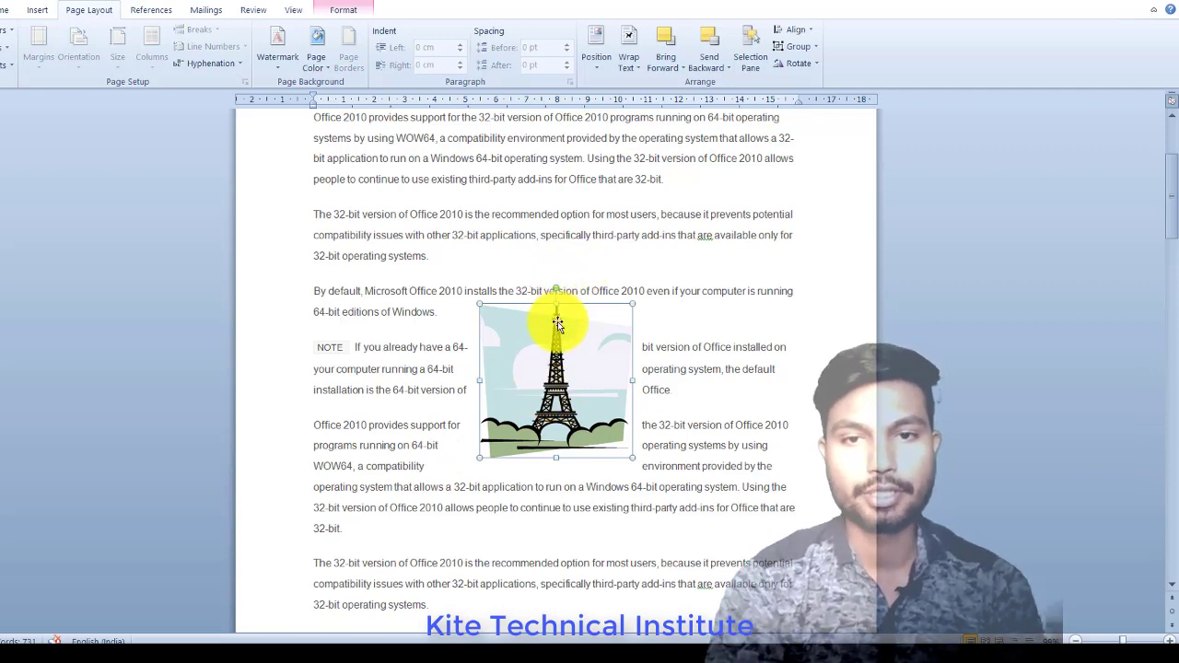
Drag the Eiffel Tower below the NOTE paragraph, tilt it, then rotate it back upright
mouse_move(556, 322)
mouse_down()
mouse_move(555, 369)
mouse_move(617, 433)
mouse_up()
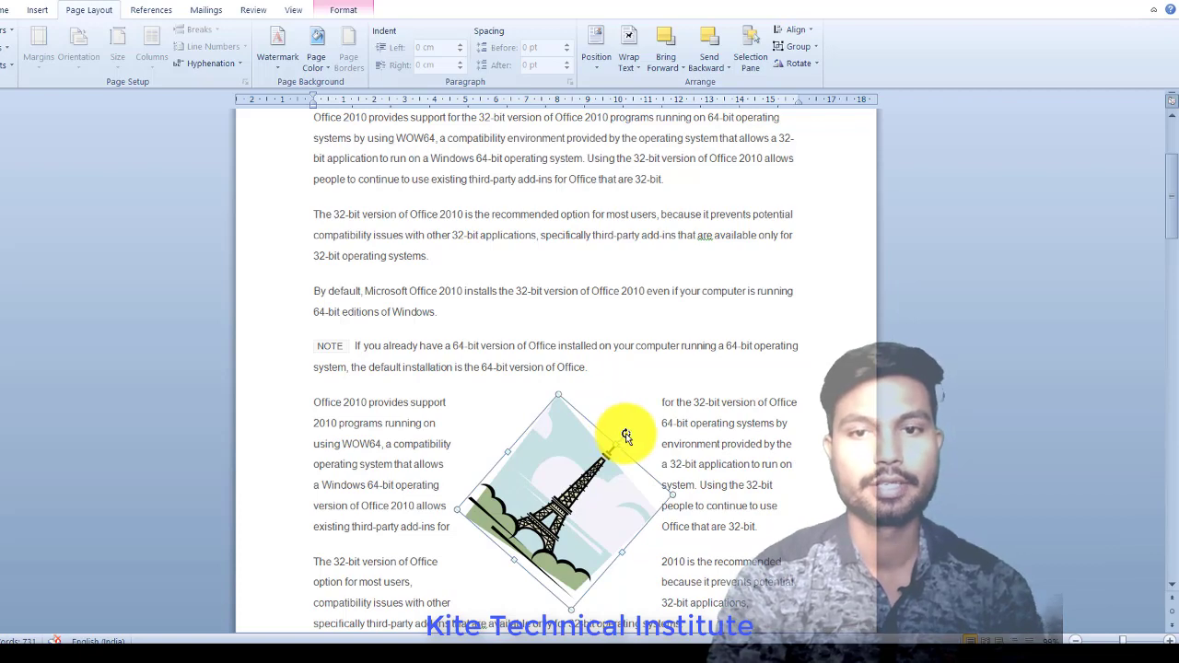
drag(625, 434, 643, 460)
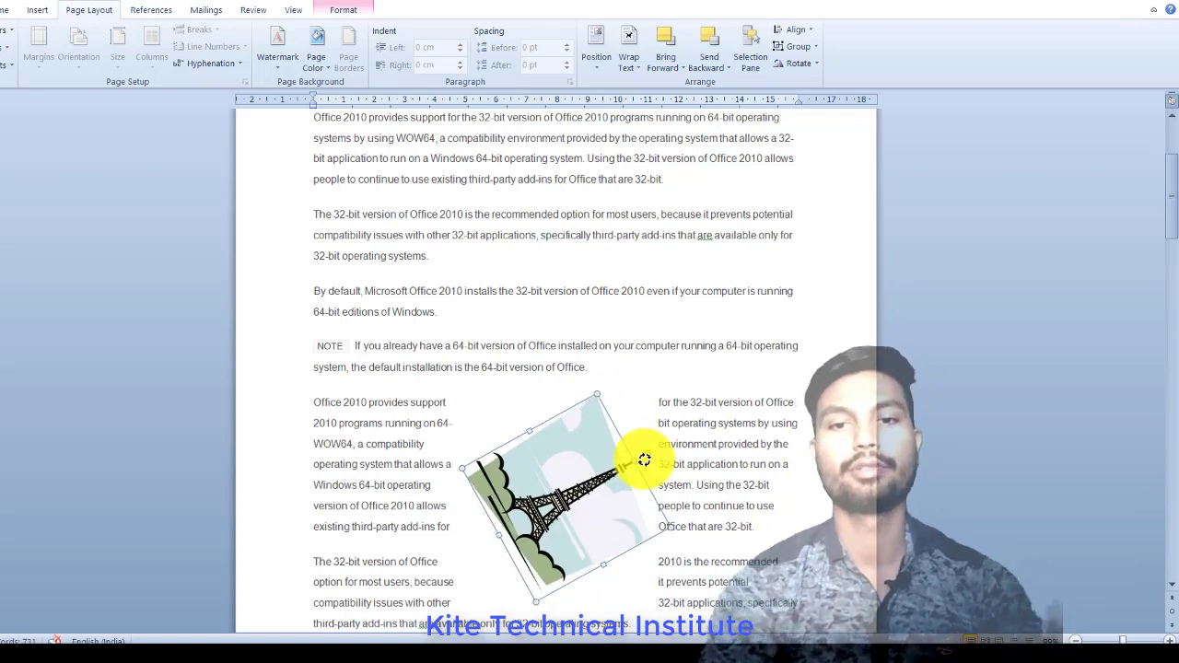
drag(644, 460, 567, 414)
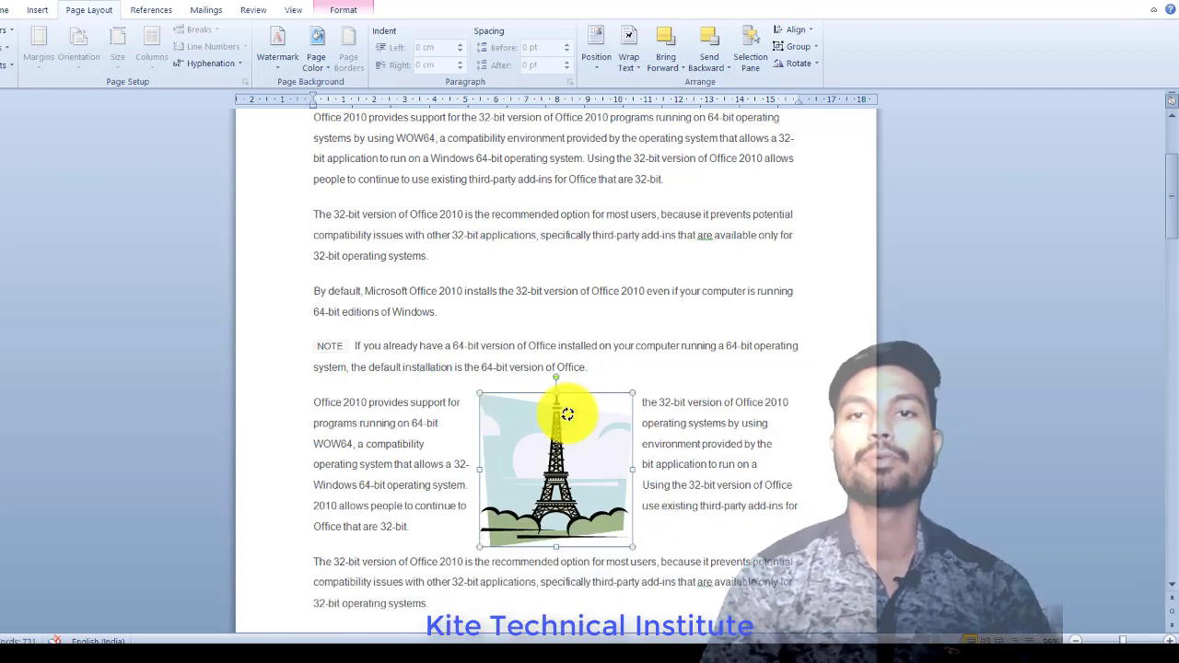